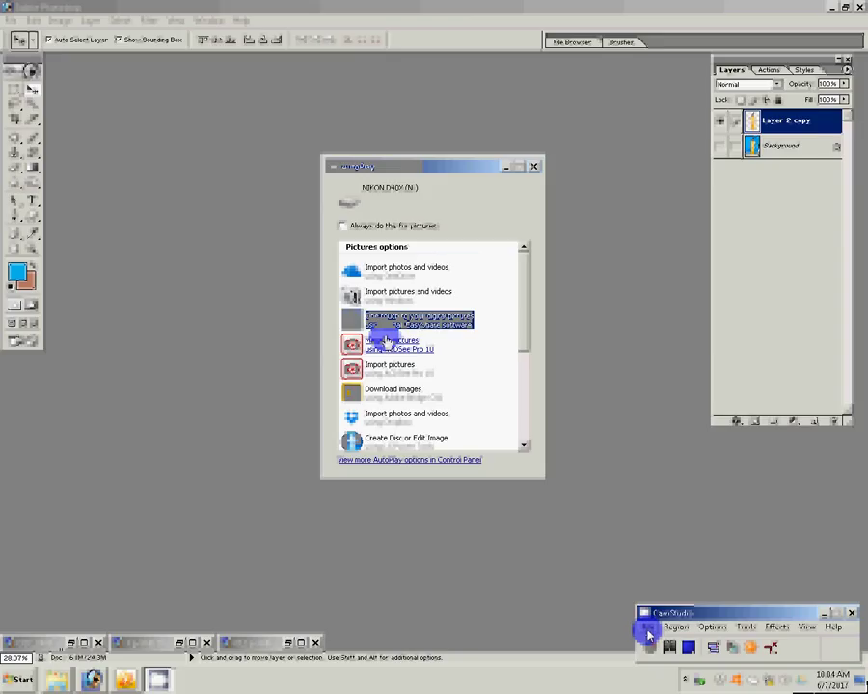
Step: Open the NIKON D40X camera drive as a folder in Windows Explorer from AutoPlay's General options
{"action": "scroll", "coordinate": [386, 343], "scroll_direction": "down", "scroll_amount": 4}
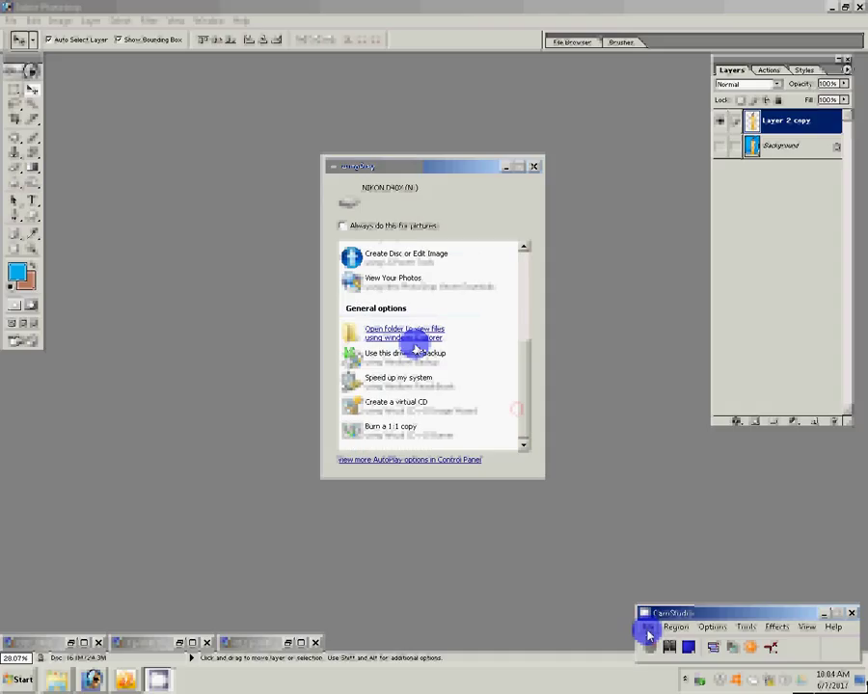
{"action": "left_click", "coordinate": [403, 336]}
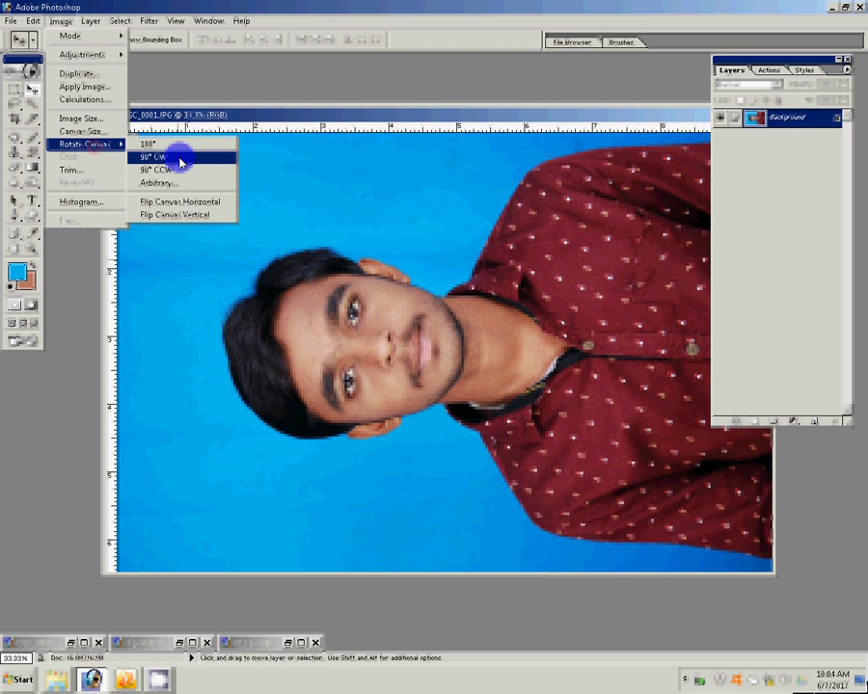
Step: Rotate DSC_0001.JPG 90° clockwise, decline Google Photos backup, and pan to the face at Actual Pixels
{"action": "left_click", "coordinate": [181, 160]}
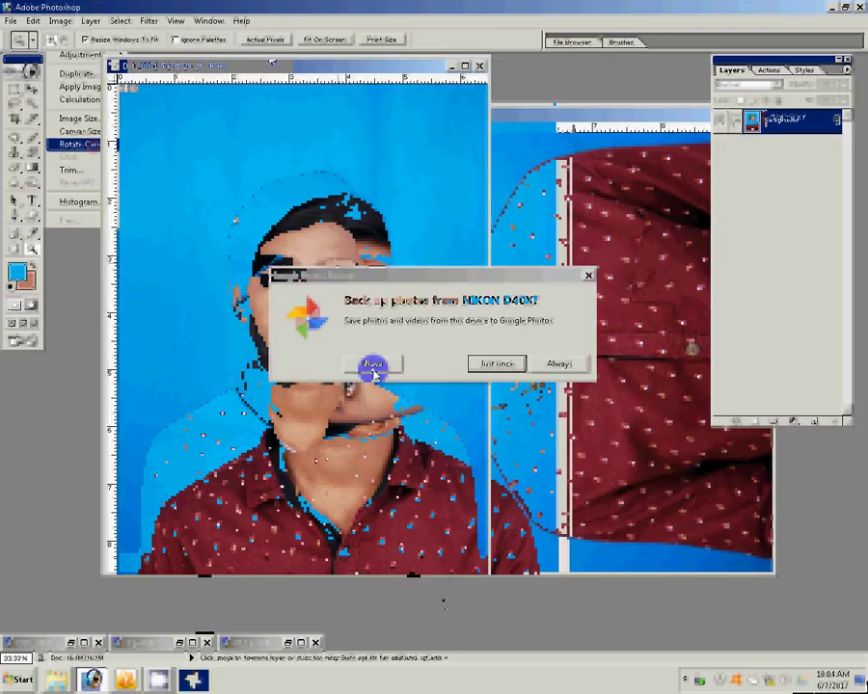
{"action": "left_click", "coordinate": [372, 366]}
{"action": "left_click", "coordinate": [264, 41]}
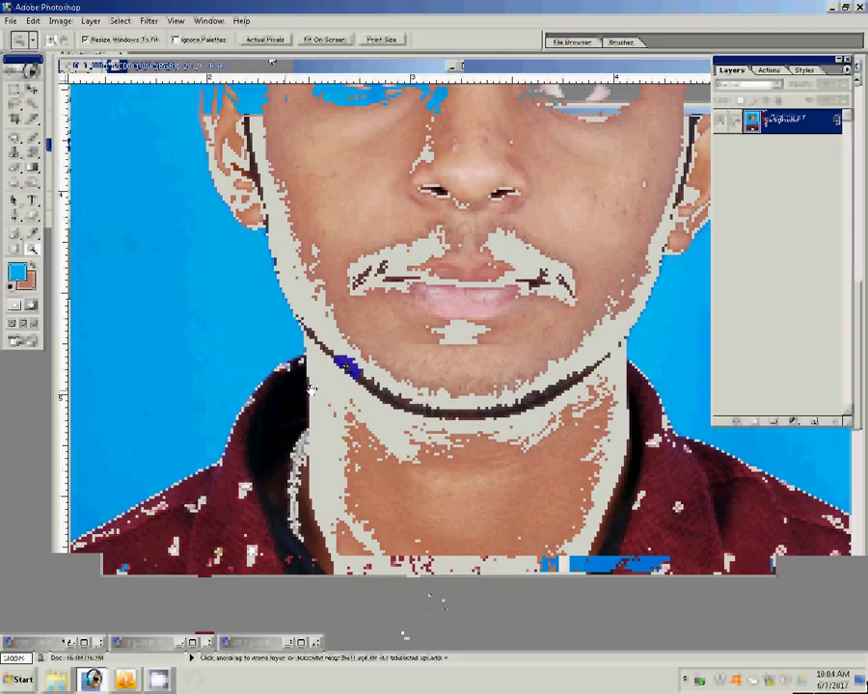
{"action": "left_click", "coordinate": [467, 155]}
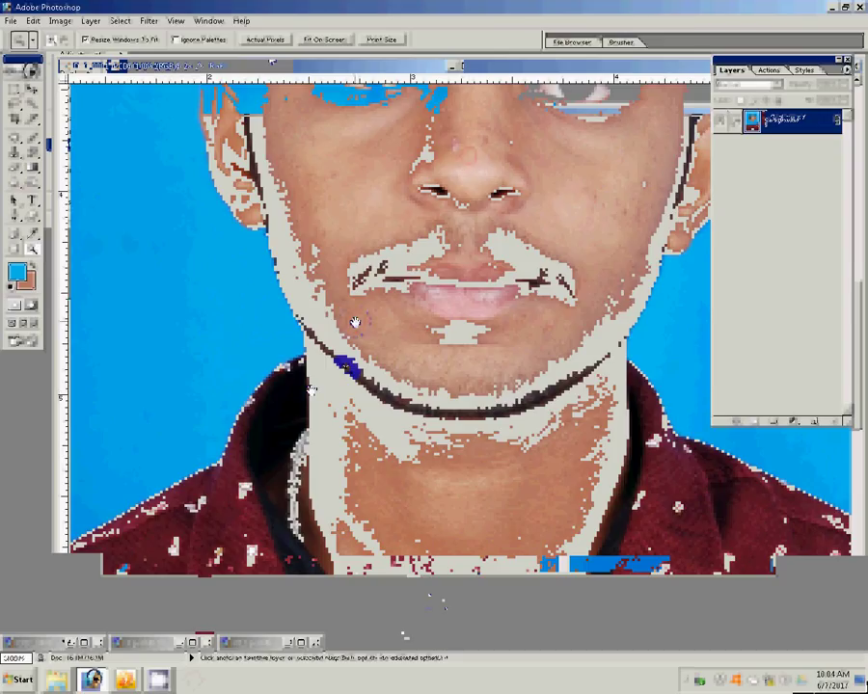
{"action": "left_click", "coordinate": [29, 179]}
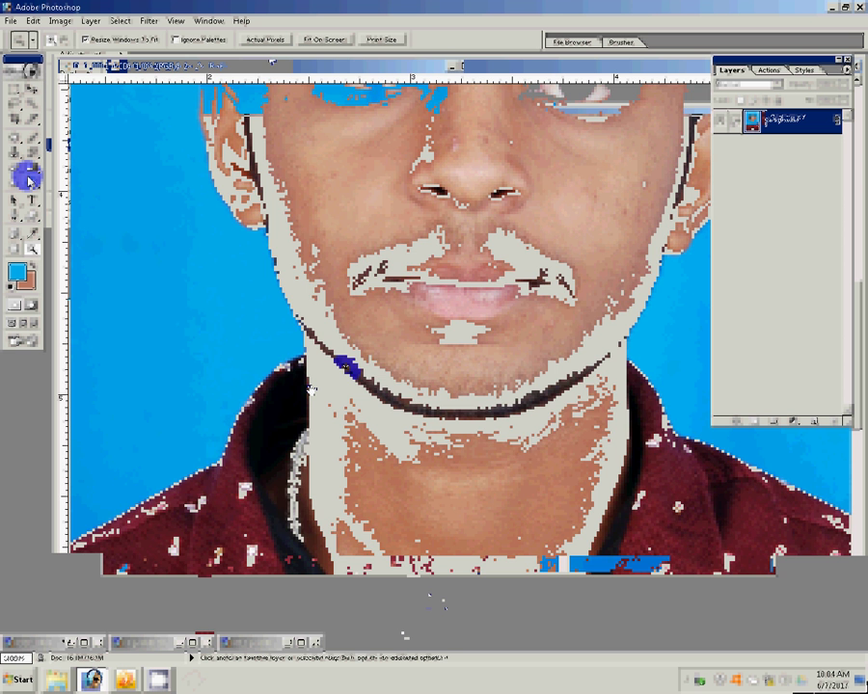
{"action": "left_click_drag", "start_coordinate": [311, 389], "coordinate": [294, 378]}
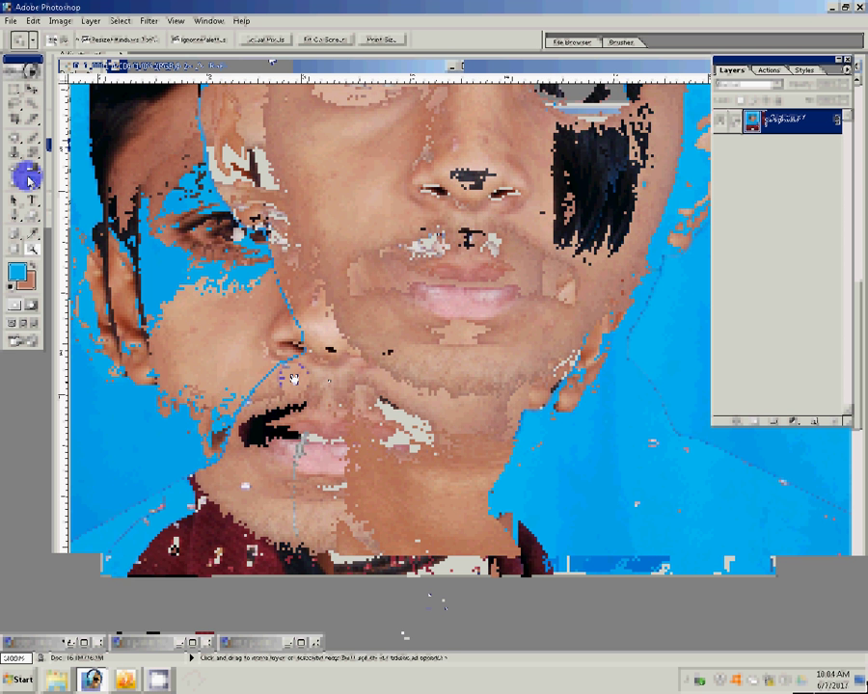
{"action": "left_click", "coordinate": [11, 170]}
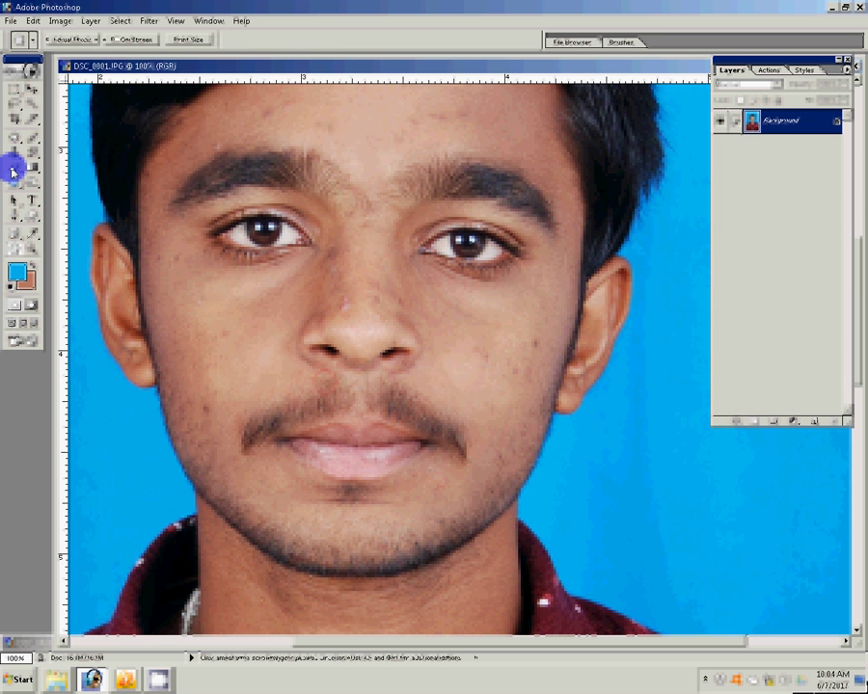
Step: Patch the dark spot on the left cheek with nearby clean skin and deselect
{"action": "key", "text": "j"}
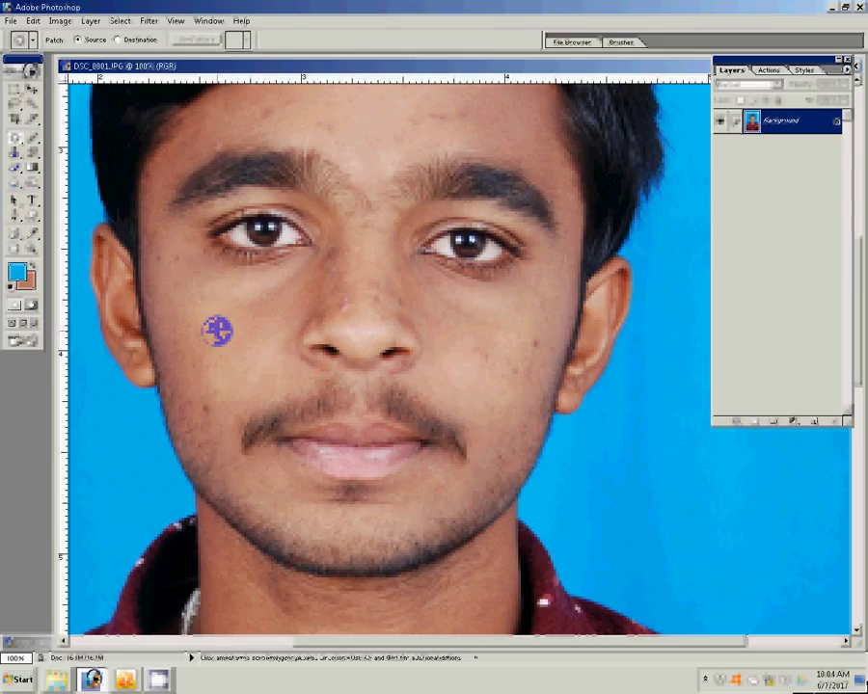
{"action": "left_click_drag", "start_coordinate": [217, 331], "coordinate": [212, 352]}
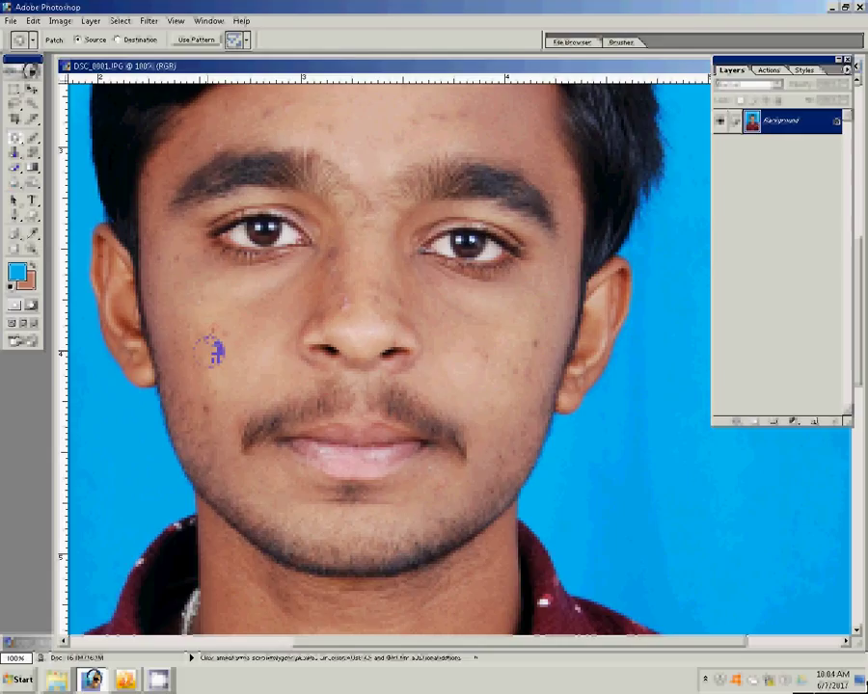
{"action": "left_click_drag", "start_coordinate": [212, 351], "coordinate": [248, 357]}
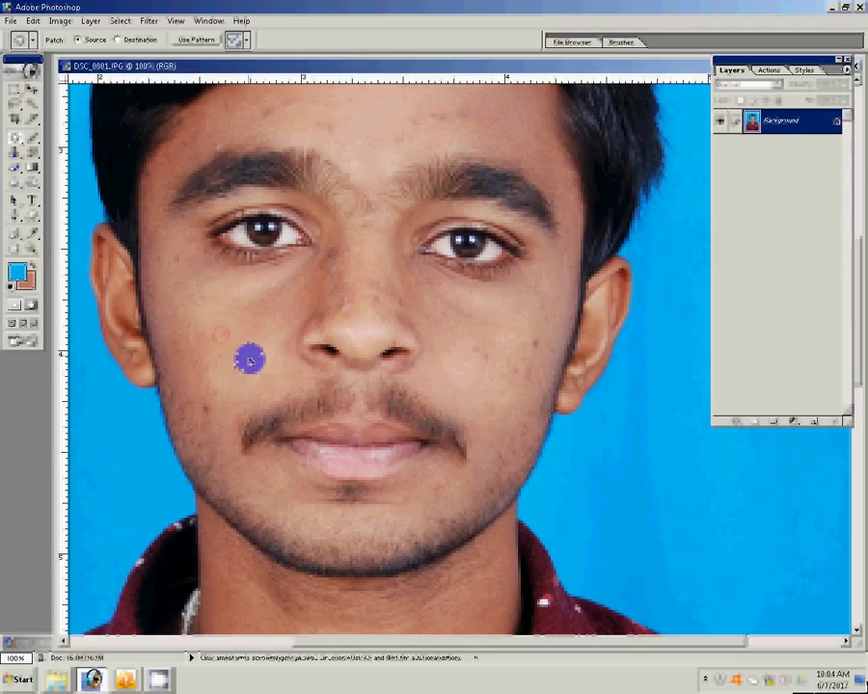
{"action": "left_click", "coordinate": [210, 306]}
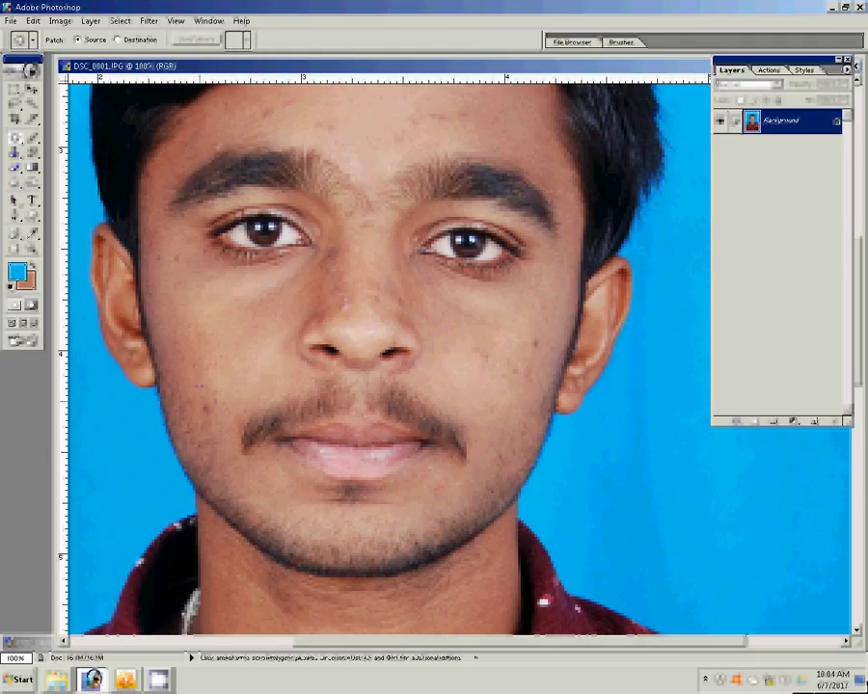
Step: Select small spots on the lower cheek and the nose bridge for patching
{"action": "left_click", "coordinate": [232, 391]}
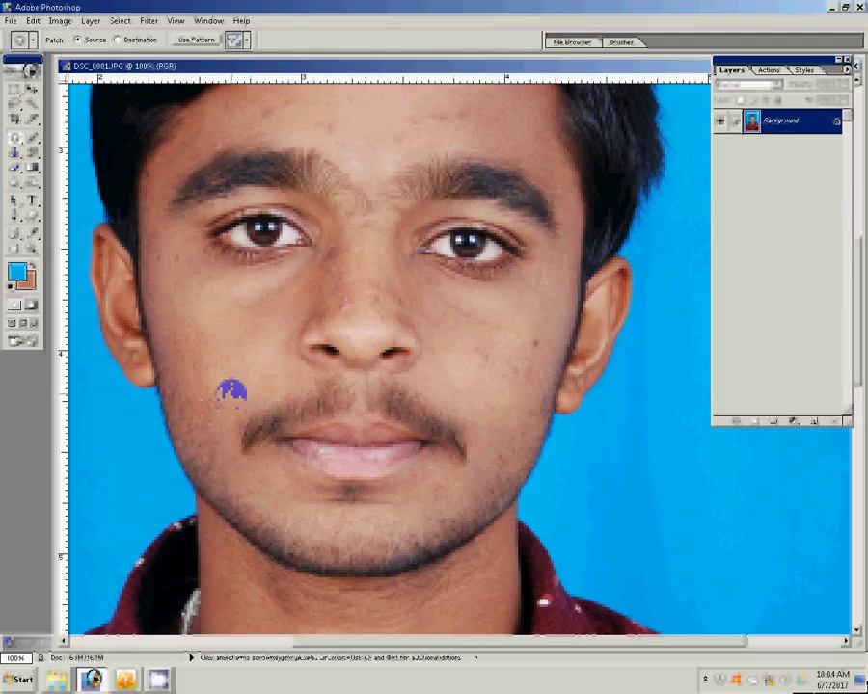
{"action": "left_click", "coordinate": [350, 291]}
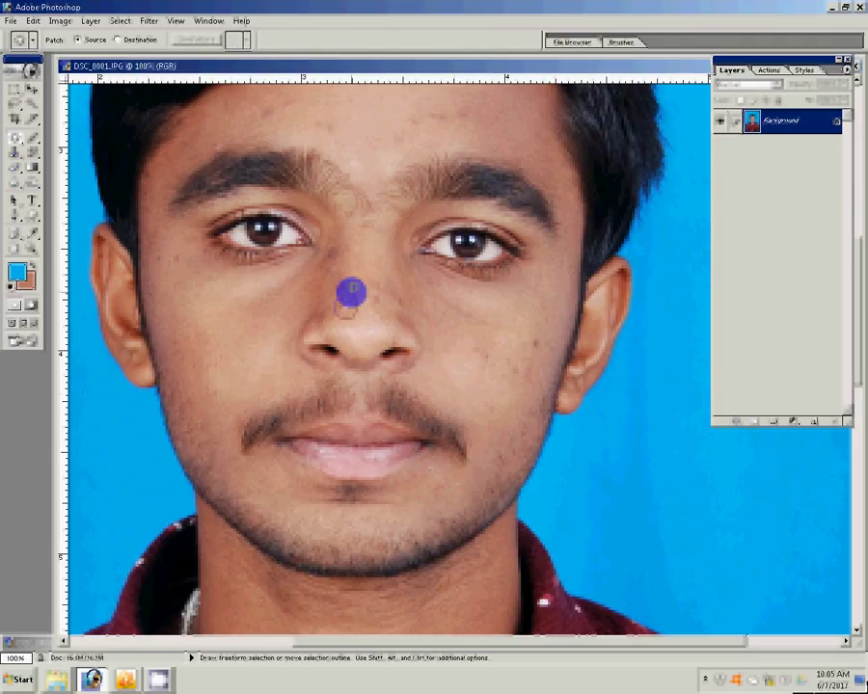
{"action": "left_click", "coordinate": [357, 268]}
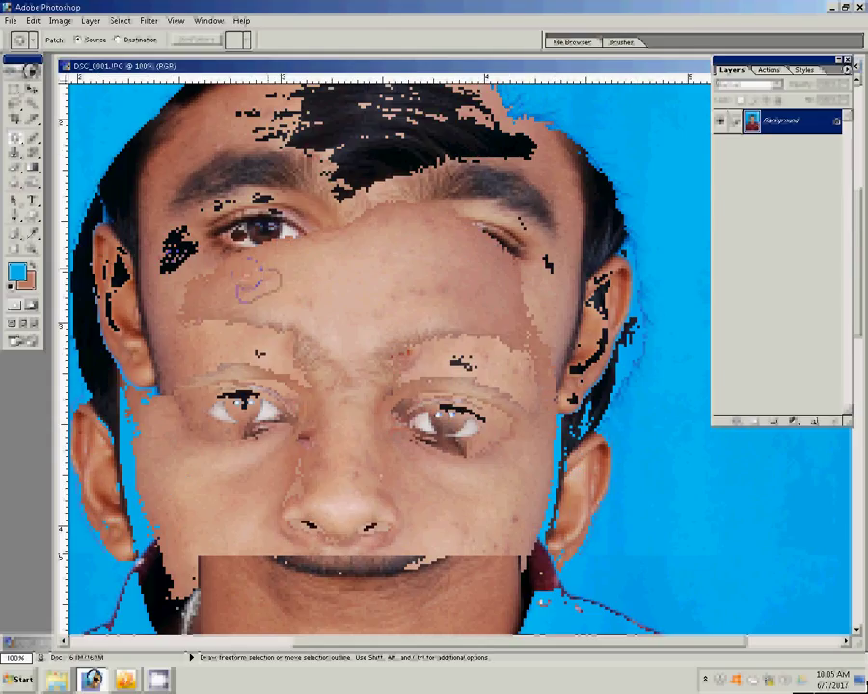
Step: Outline small blemishes on the forehead and right cheek with the Patch tool, clearing leftover selections
{"action": "left_click", "coordinate": [393, 292]}
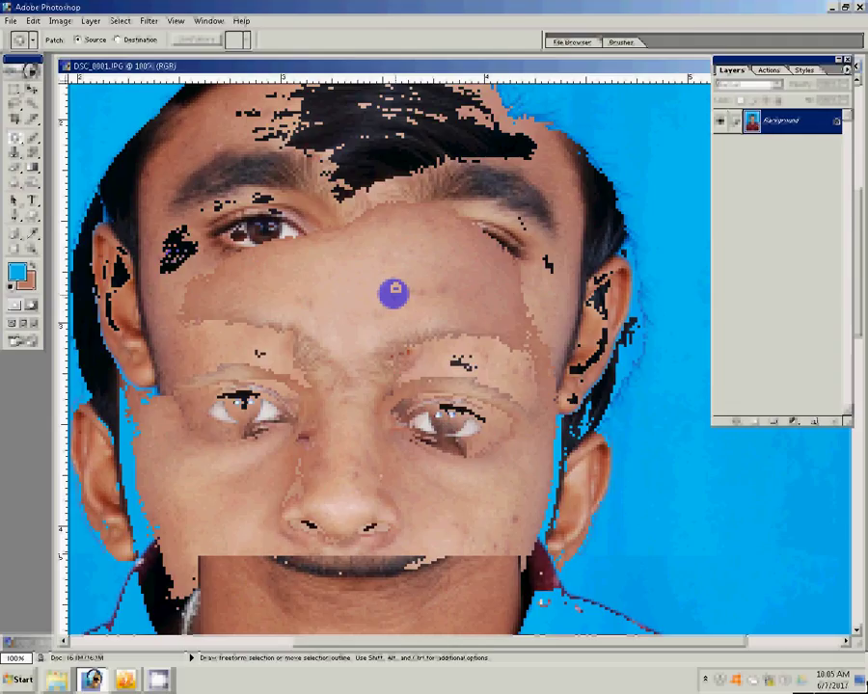
{"action": "left_click_drag", "start_coordinate": [393, 292], "coordinate": [438, 294]}
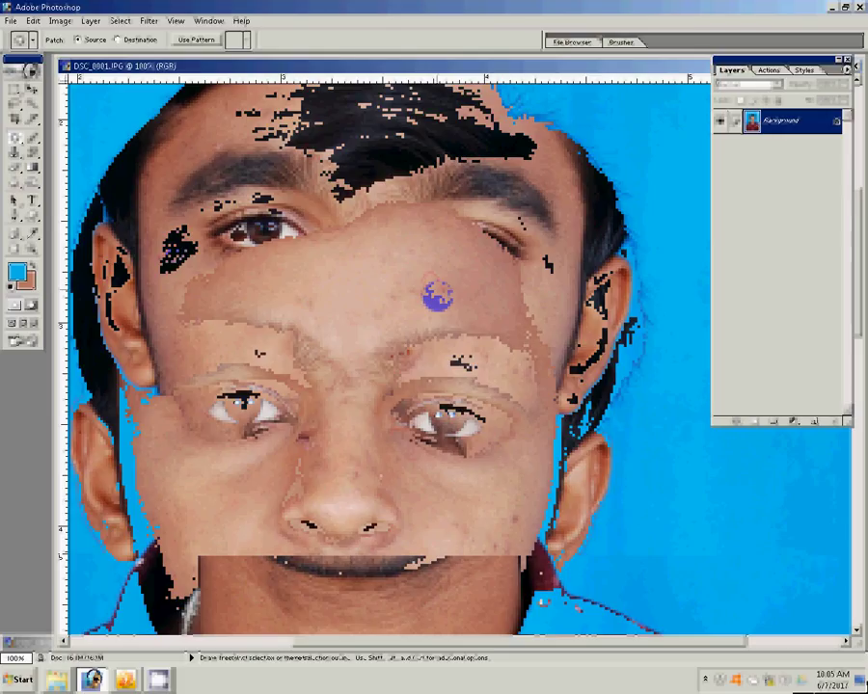
{"action": "key", "text": "F12"}
{"action": "left_click", "coordinate": [305, 295]}
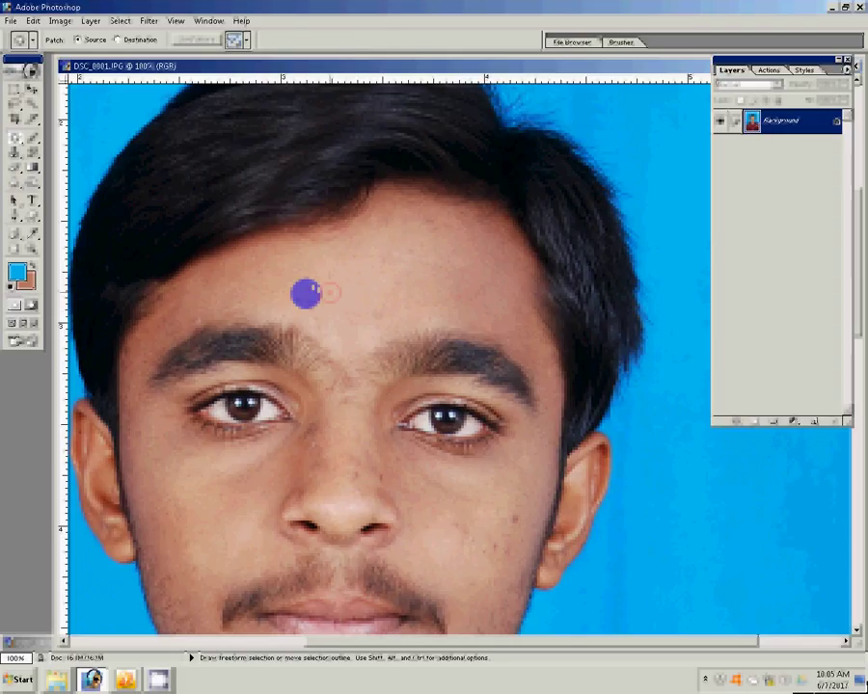
{"action": "left_click_drag", "start_coordinate": [330, 291], "coordinate": [311, 307]}
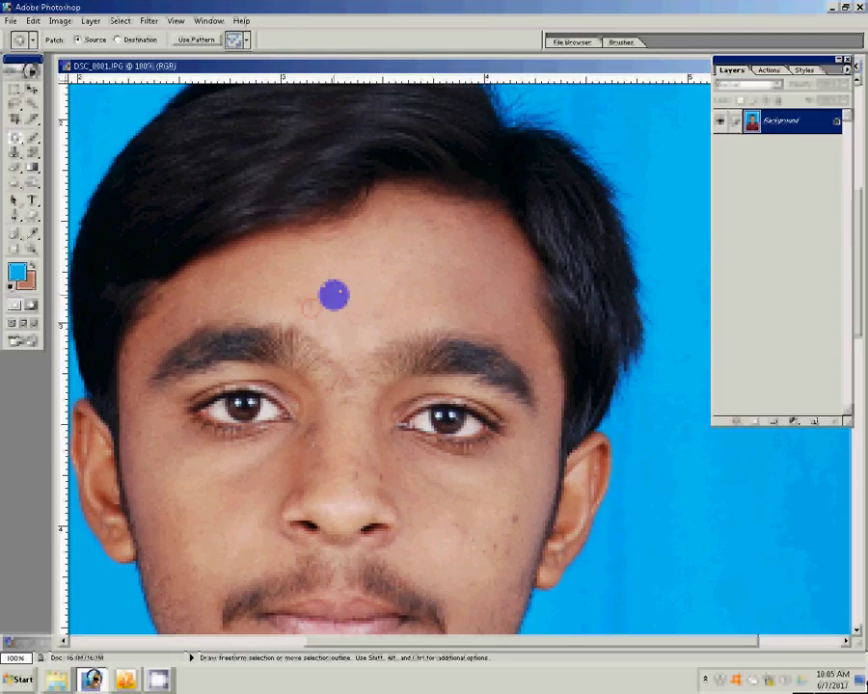
{"action": "left_click_drag", "start_coordinate": [451, 523], "coordinate": [490, 528]}
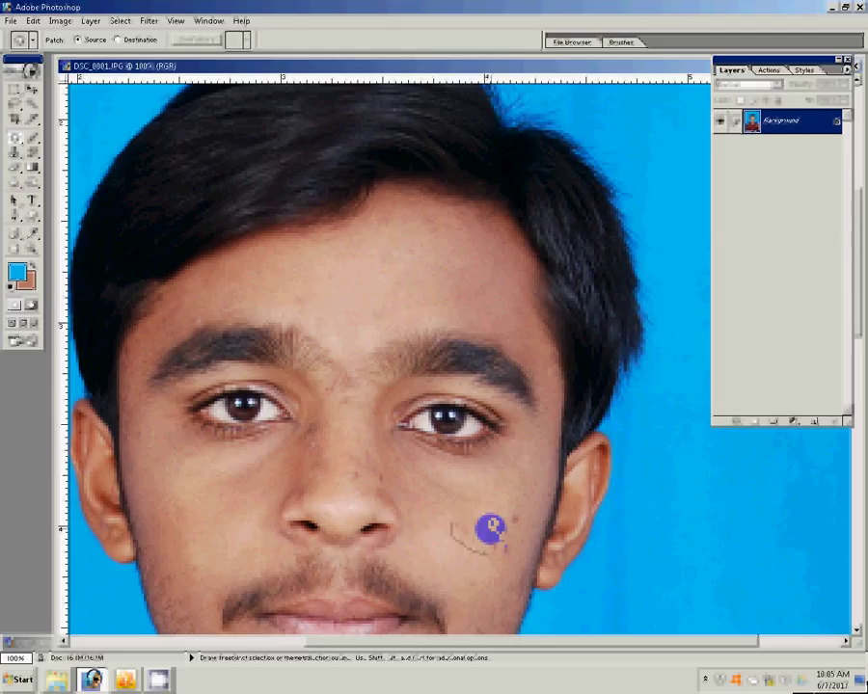
{"action": "left_click", "coordinate": [512, 509]}
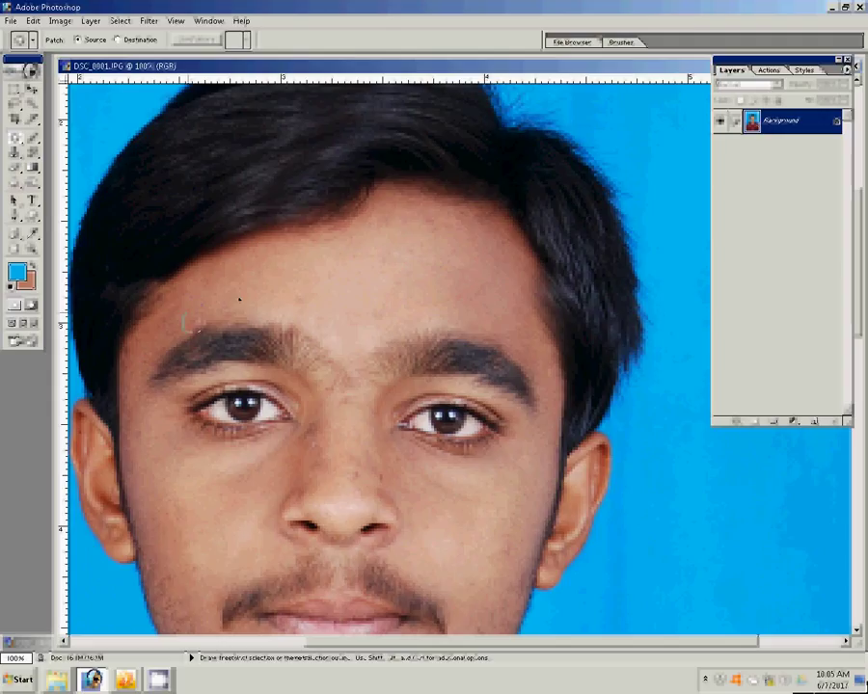
Step: Fit the whole portrait on screen and duplicate the Background layer as Background copy
{"action": "left_click", "coordinate": [33, 260]}
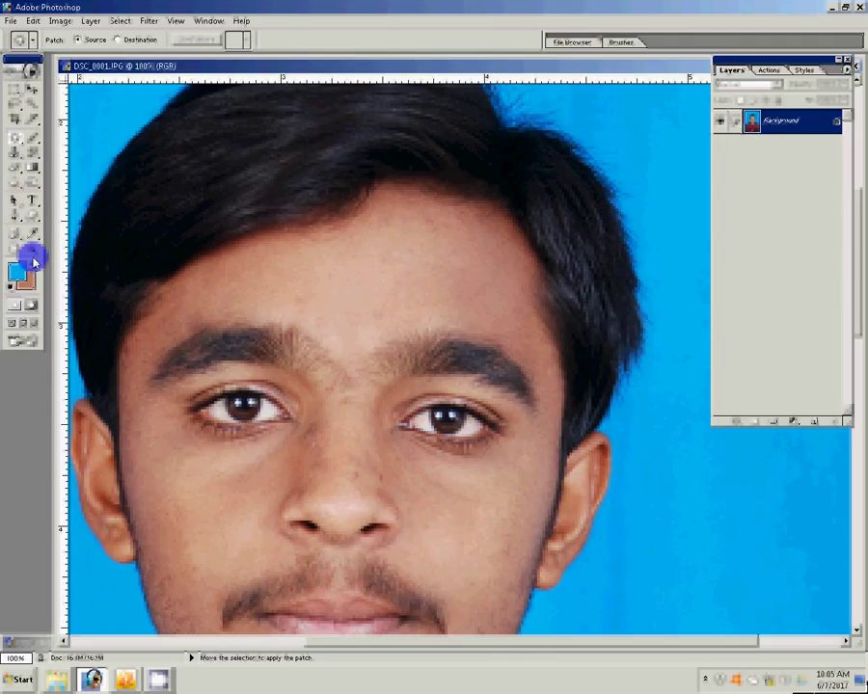
{"action": "left_click", "coordinate": [329, 40]}
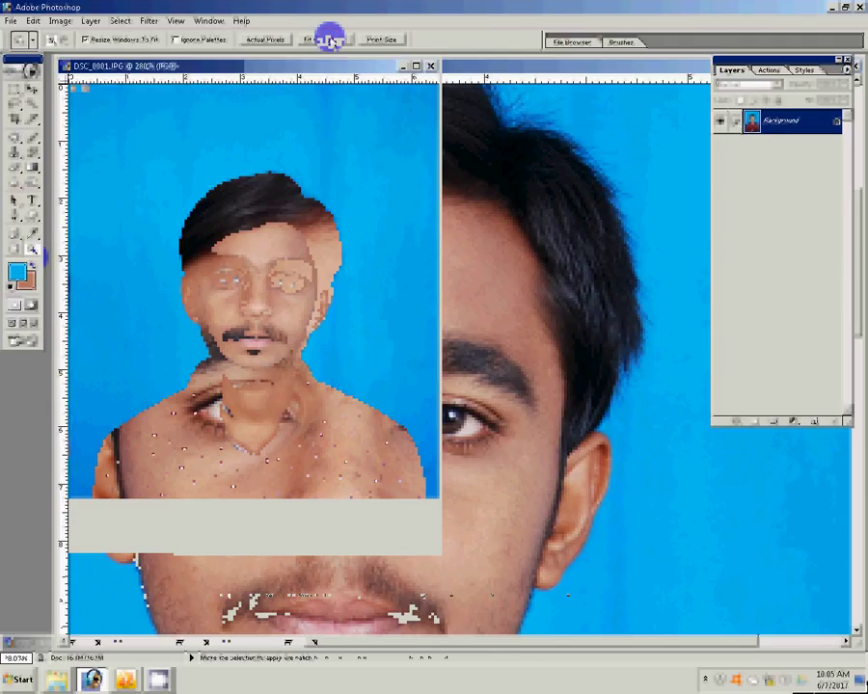
{"action": "key", "text": "c"}
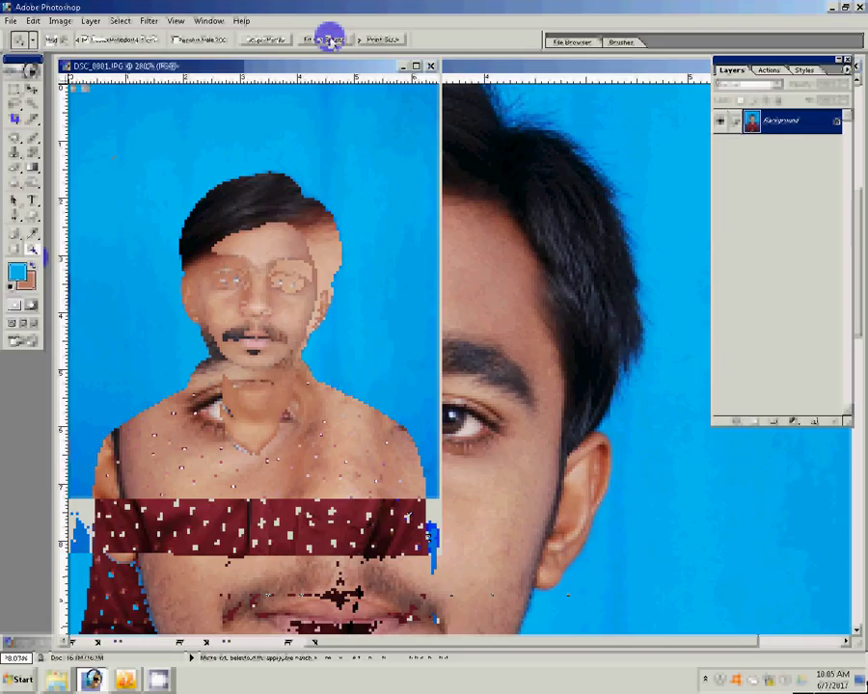
{"action": "key", "text": "c"}
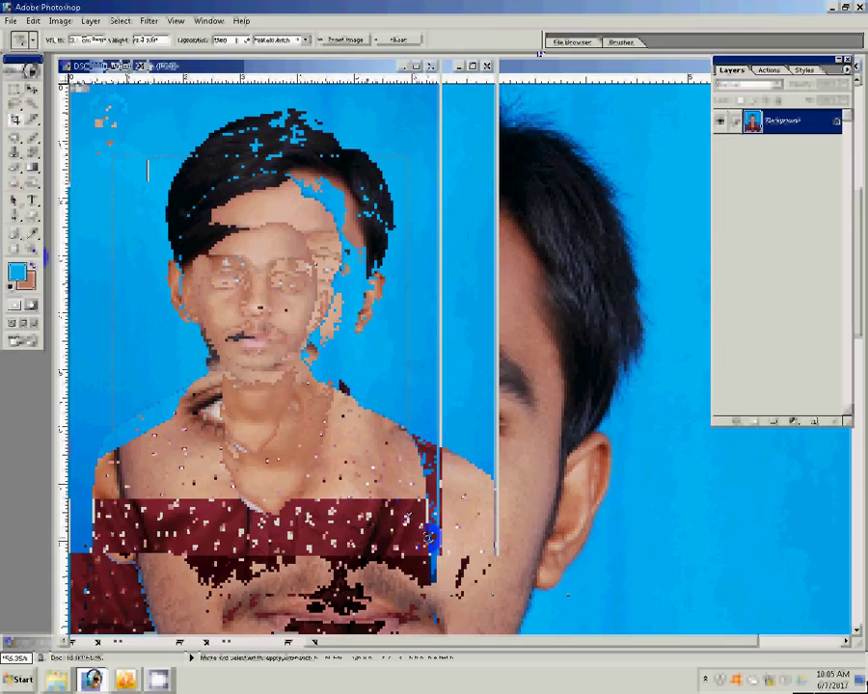
{"action": "left_click", "coordinate": [89, 20]}
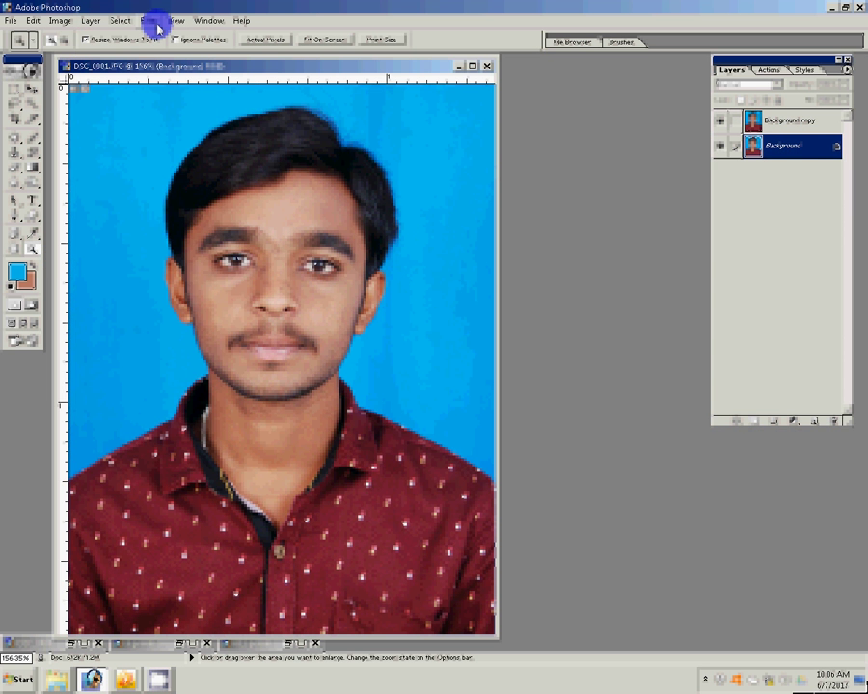
Step: Dismiss a grain plugin preview, then apply a Noise filter to the Background layer
{"action": "left_click", "coordinate": [156, 23]}
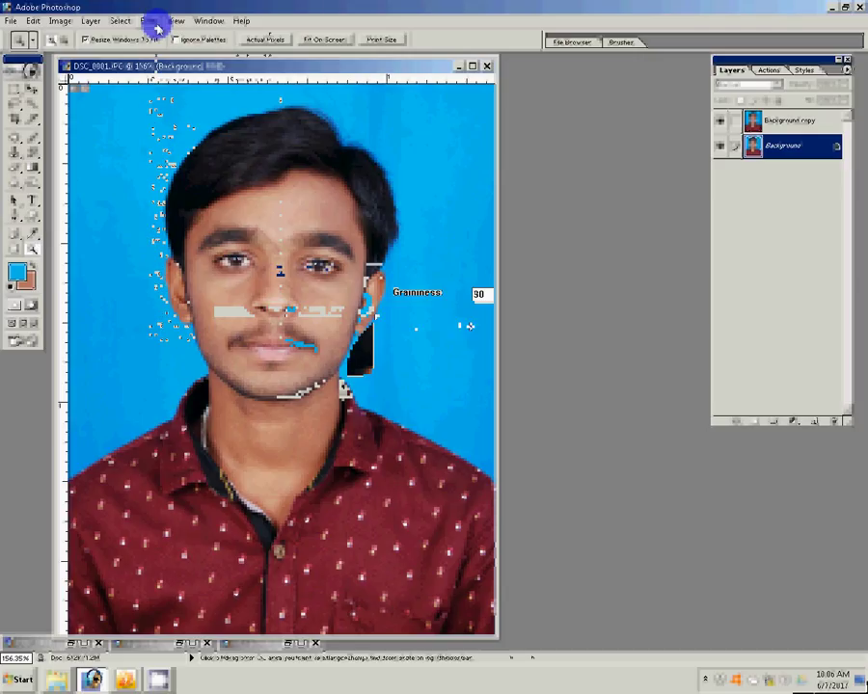
{"action": "left_click", "coordinate": [525, 304]}
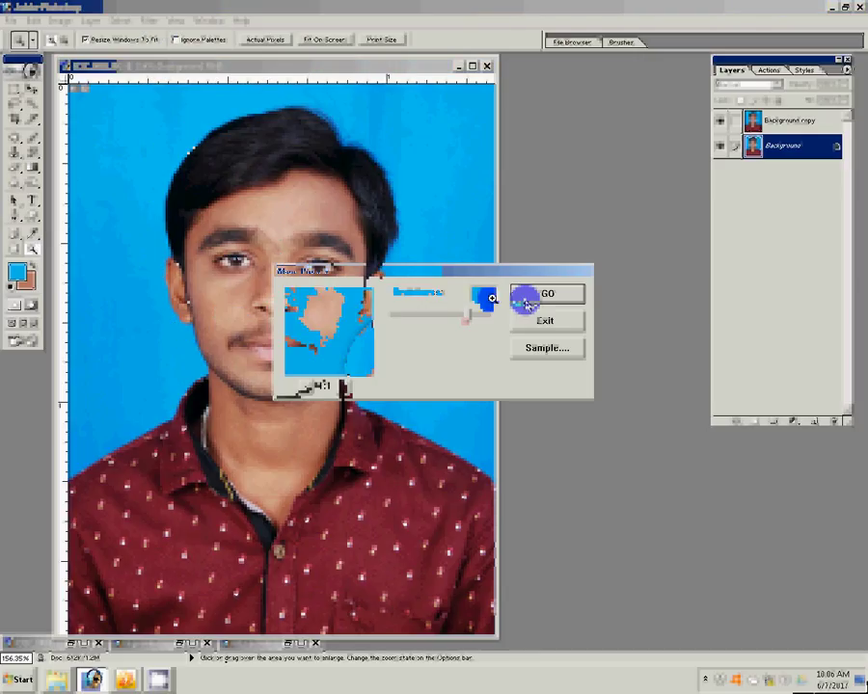
{"action": "left_click", "coordinate": [771, 125]}
{"action": "left_click", "coordinate": [150, 21]}
{"action": "left_click", "coordinate": [157, 165]}
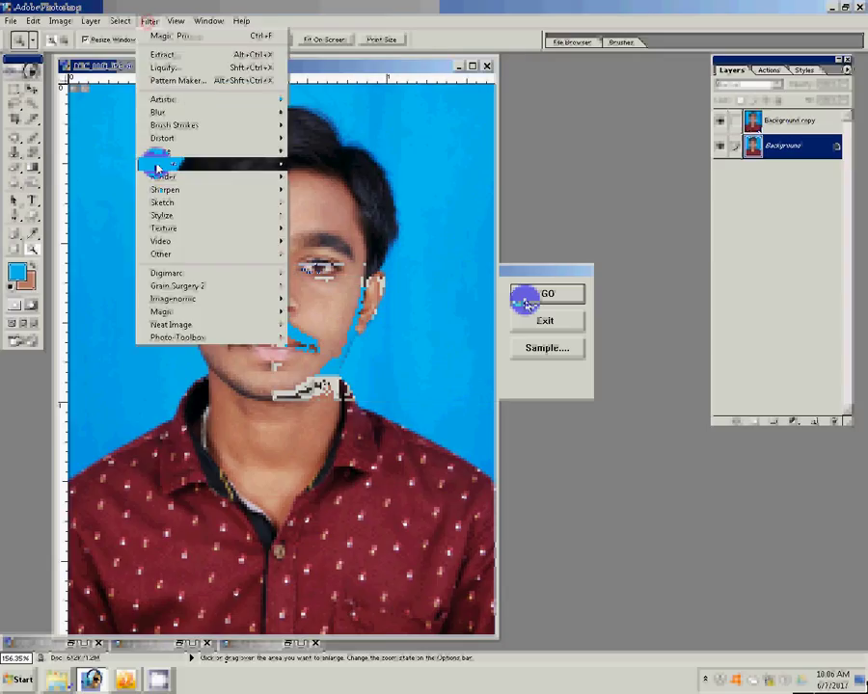
{"action": "mouse_move", "coordinate": [162, 163]}
{"action": "left_click", "coordinate": [326, 152]}
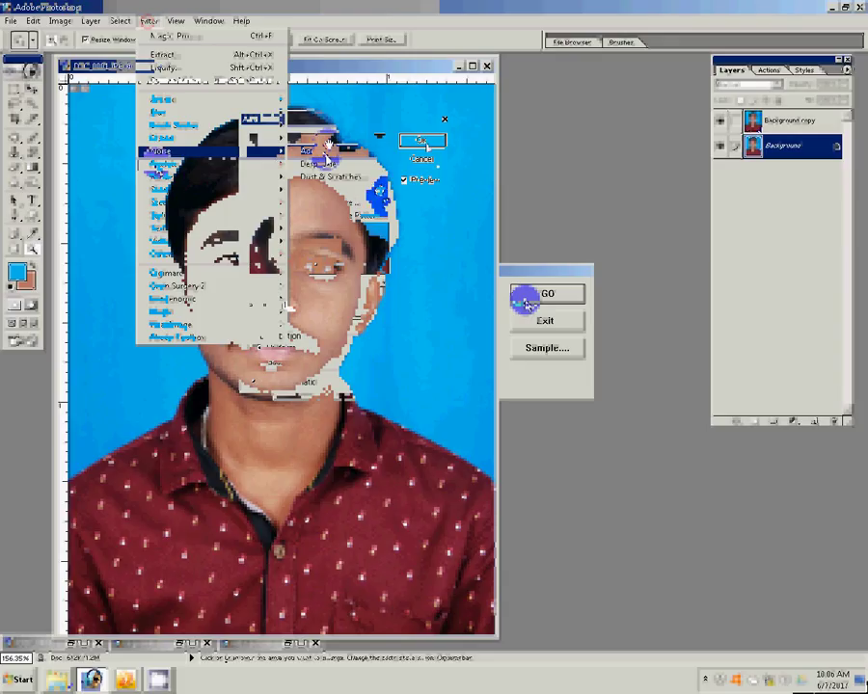
Step: Select the Background copy layer and zoom in twice on the face
{"action": "left_click", "coordinate": [772, 122]}
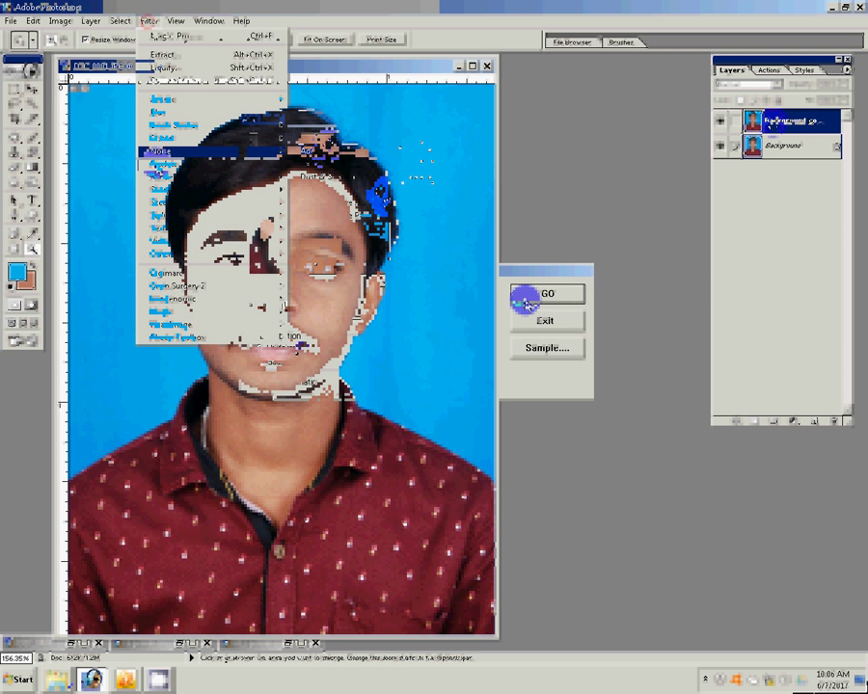
{"action": "left_click", "coordinate": [301, 264]}
{"action": "left_click", "coordinate": [301, 264]}
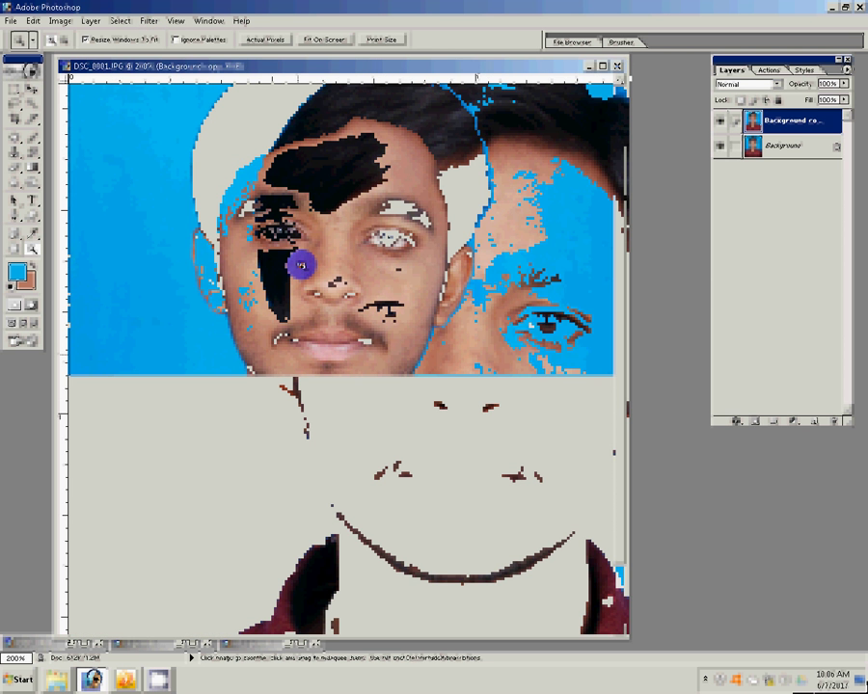
Step: Set the Eraser to 66% opacity and 77% flow with a smaller brush
{"action": "key", "text": "e"}
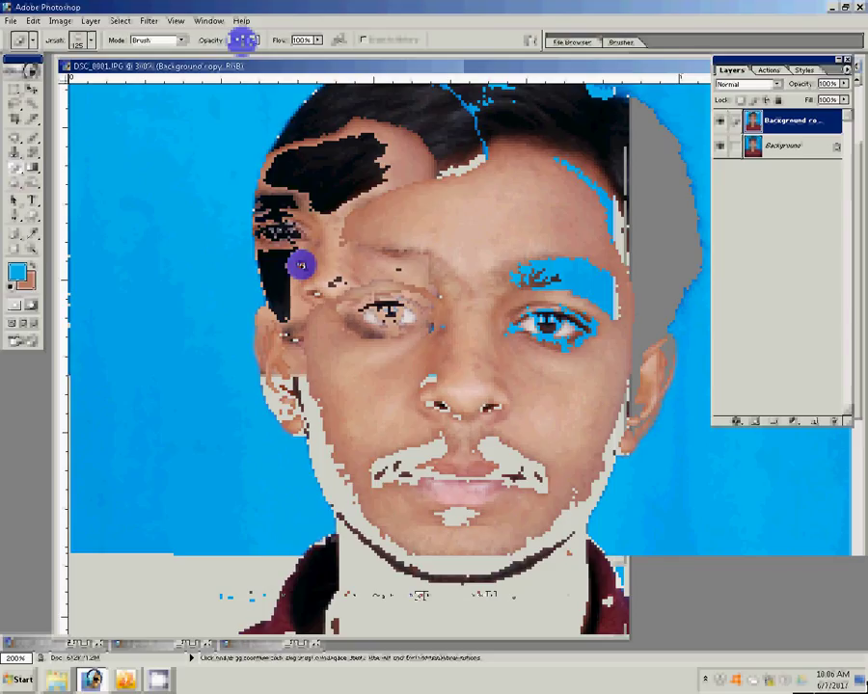
{"action": "left_click", "coordinate": [242, 40]}
{"action": "type", "text": "66"}
{"action": "left_click", "coordinate": [309, 39]}
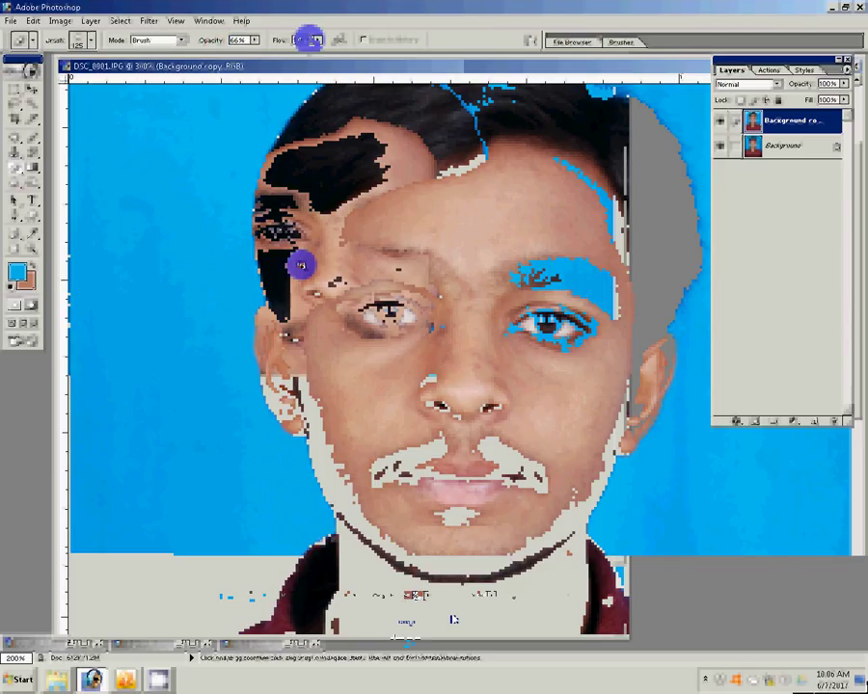
{"action": "type", "text": "77"}
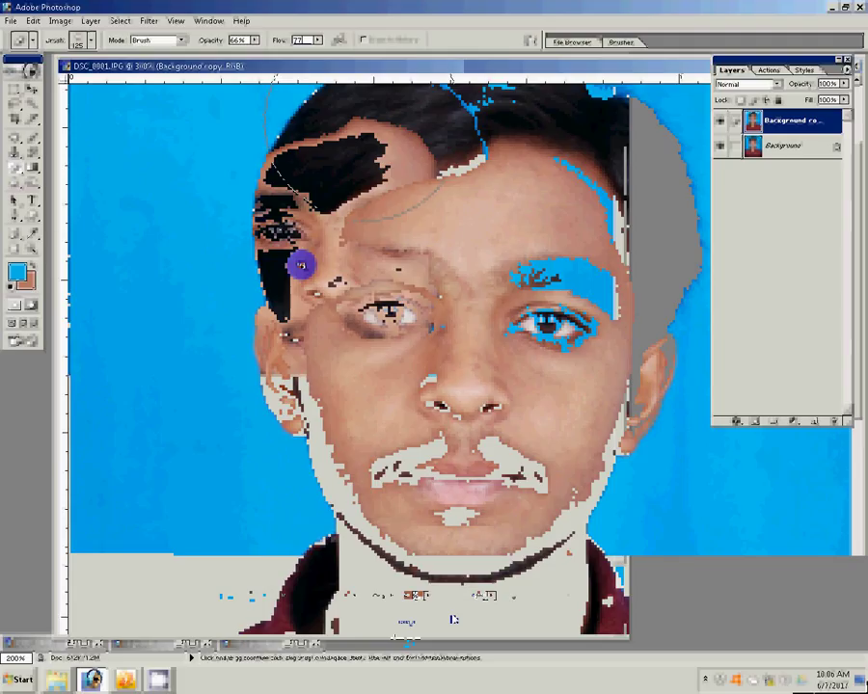
{"action": "left_click", "coordinate": [482, 232]}
{"action": "key", "text": "bracketleft"}
{"action": "key", "text": "bracketleft"}
{"action": "key", "text": "bracketleft"}
{"action": "key", "text": "bracketleft"}
{"action": "key", "text": "bracketleft"}
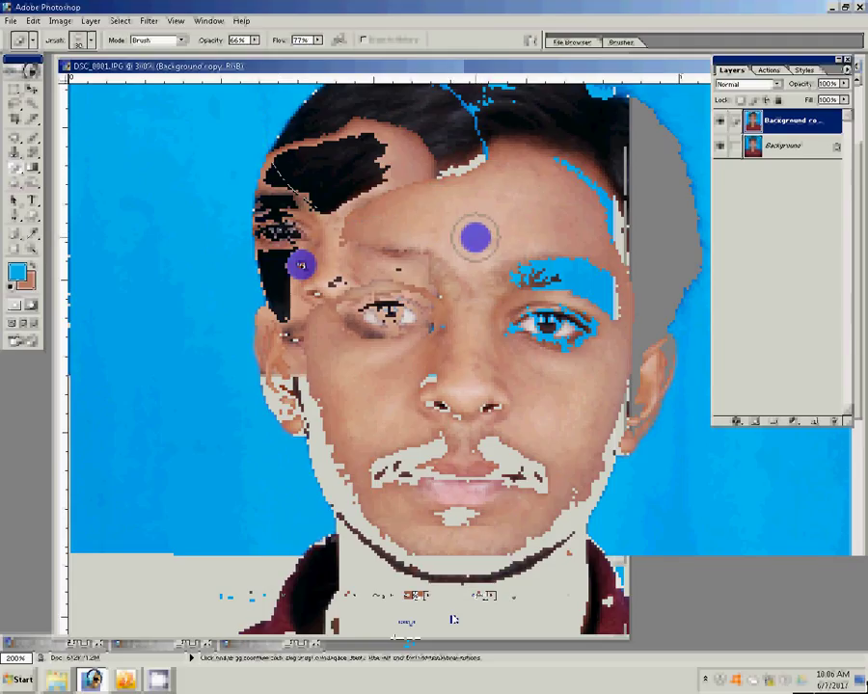
Step: Erase the copy layer over the forehead and beside the nose, closing Kodak EasyShare
{"action": "left_click", "coordinate": [405, 208]}
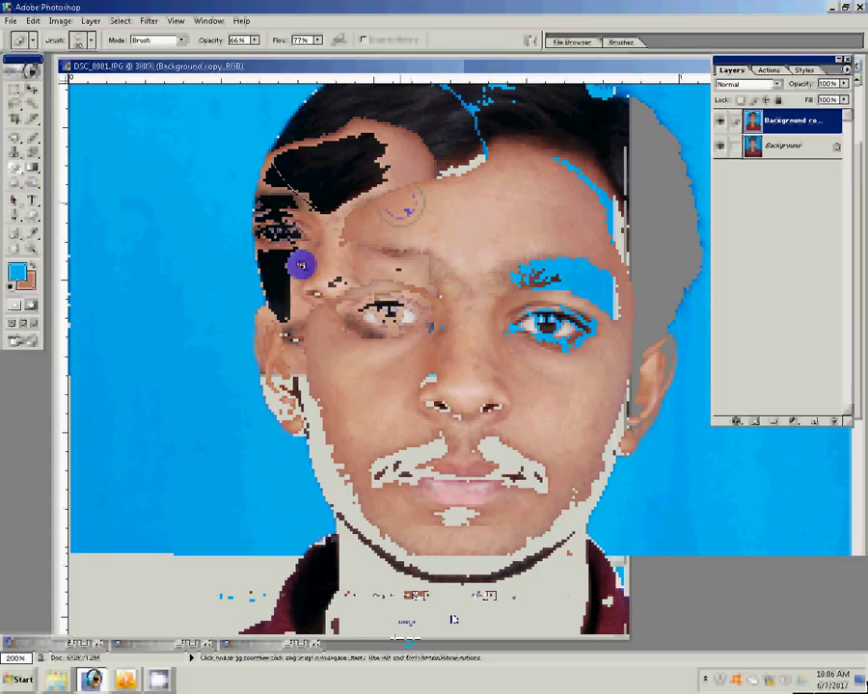
{"action": "key", "text": "bracketleft"}
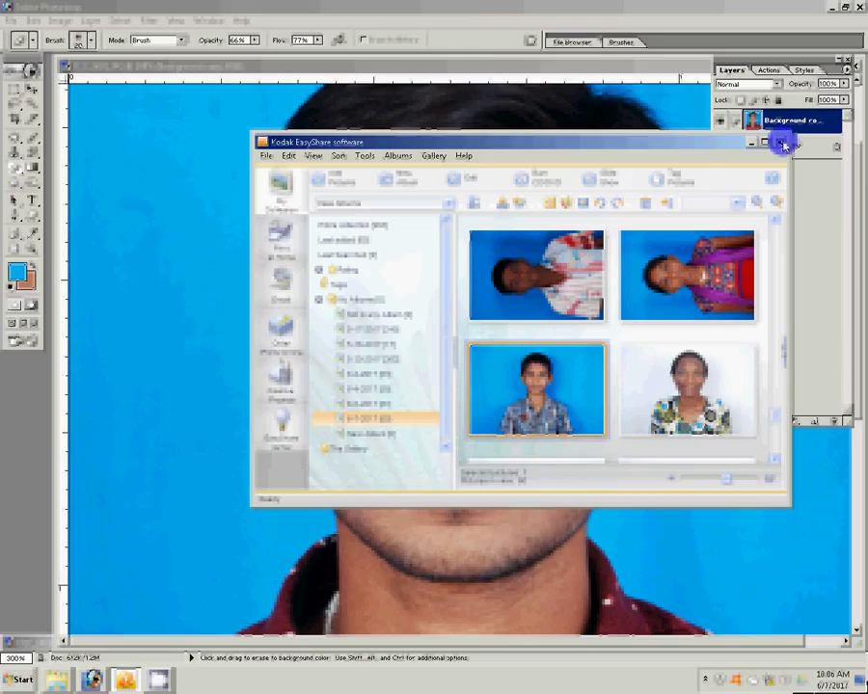
{"action": "left_click", "coordinate": [782, 144]}
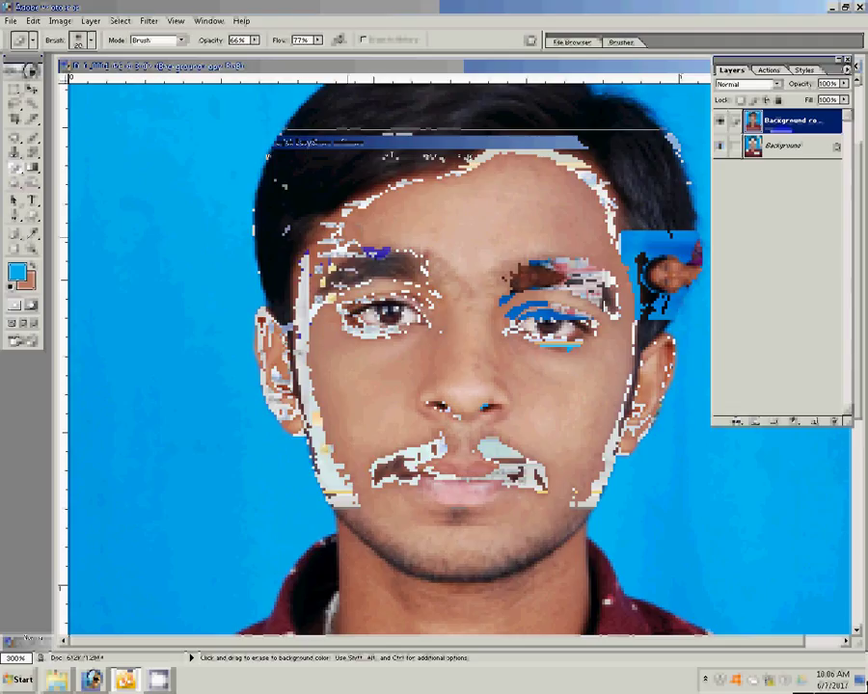
{"action": "left_click", "coordinate": [476, 193]}
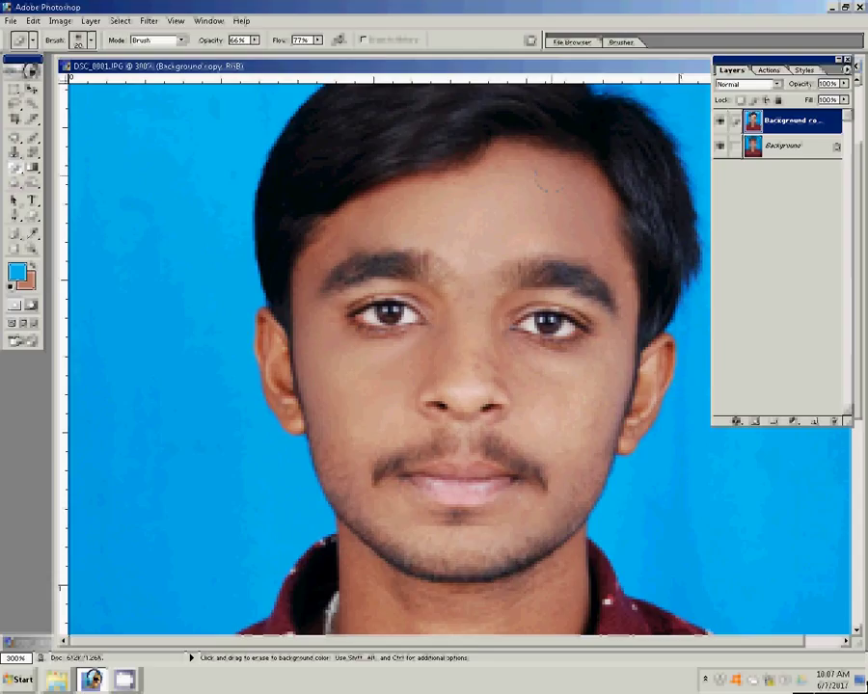
{"action": "left_click", "coordinate": [516, 386]}
Step: Erase the Background copy over the cheek near the ear and the right cheek, undoing one stroke
{"action": "left_click", "coordinate": [539, 396]}
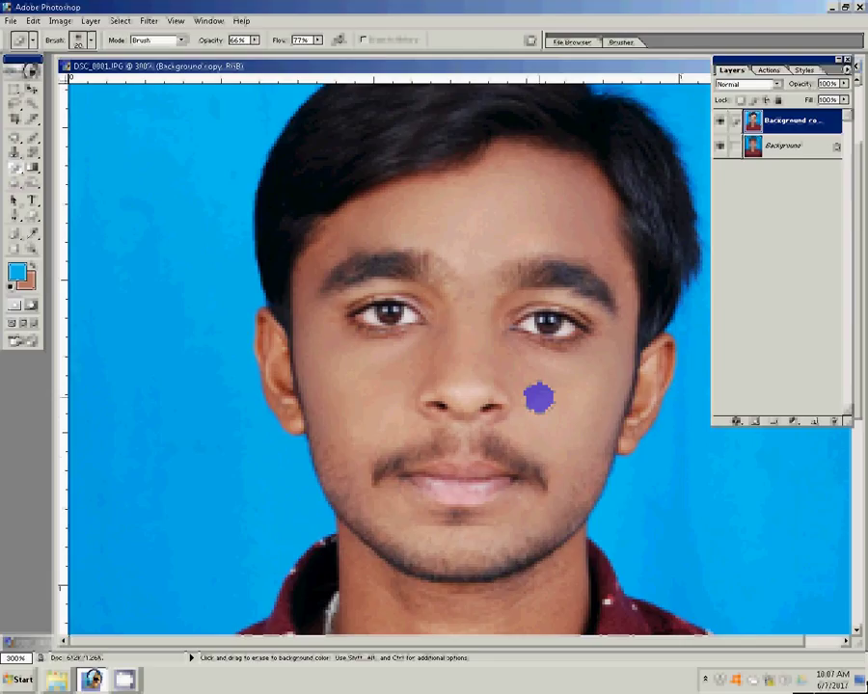
{"action": "key", "text": "ctrl+z"}
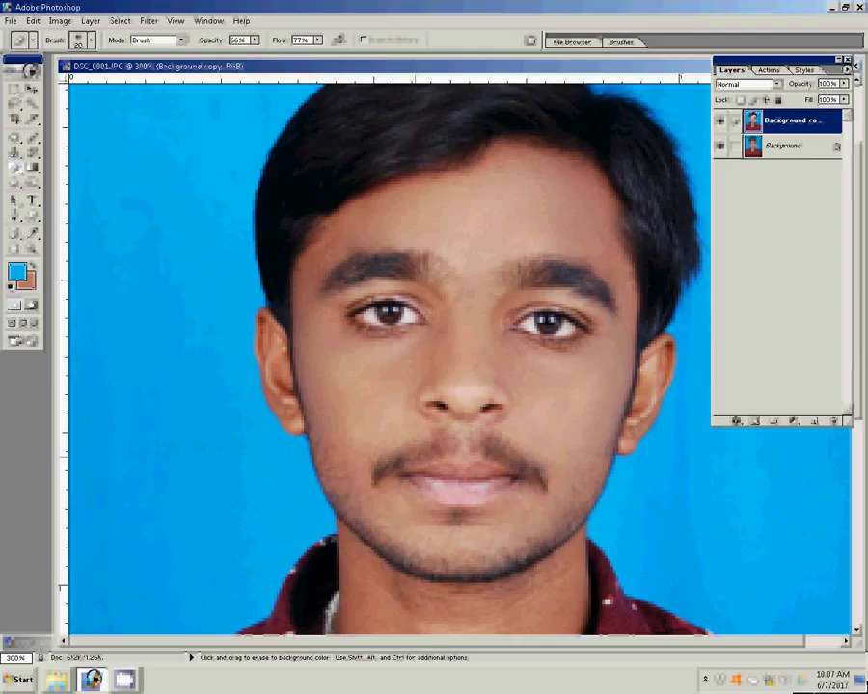
{"action": "left_click", "coordinate": [322, 439]}
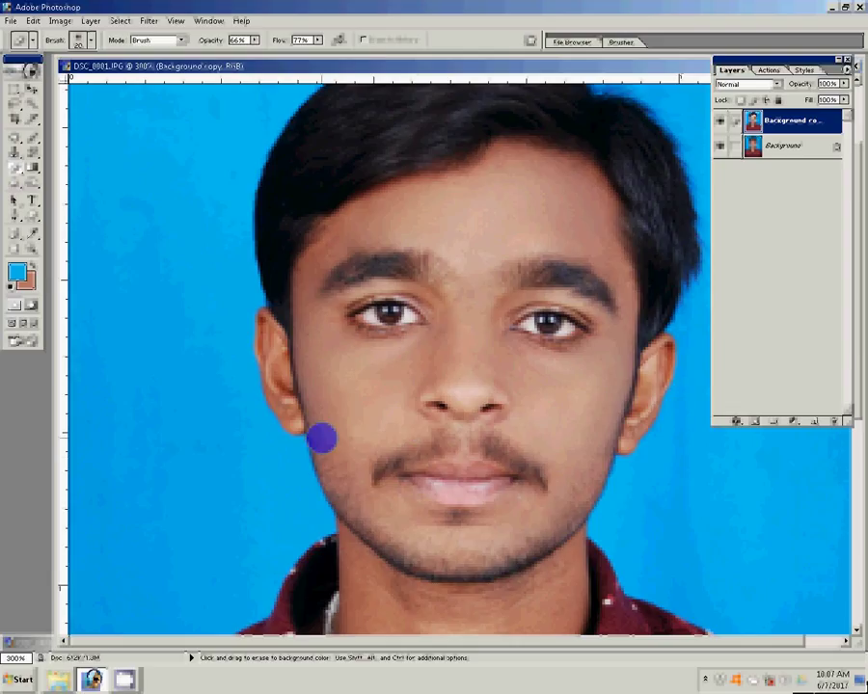
{"action": "left_click", "coordinate": [334, 437]}
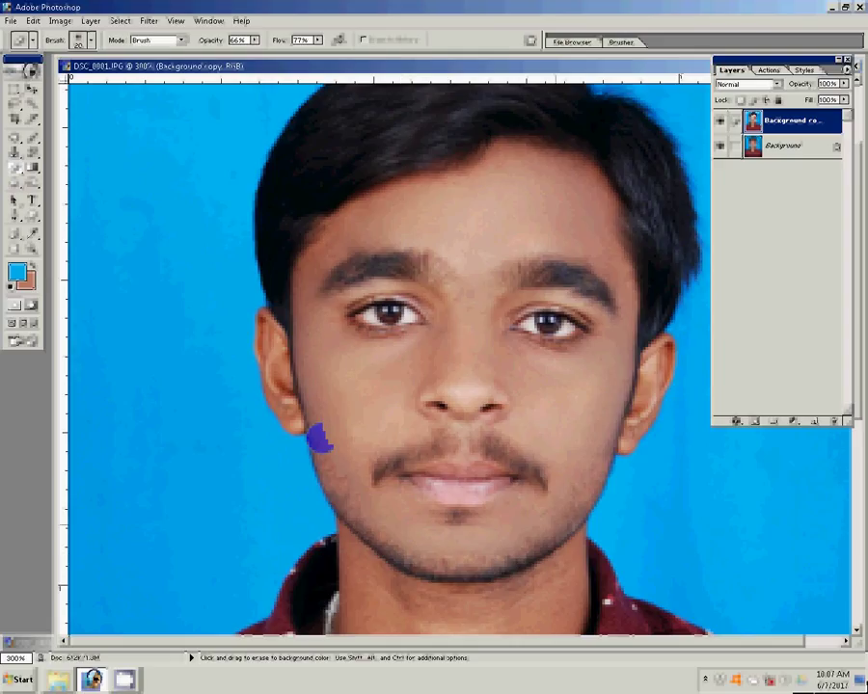
{"action": "left_click", "coordinate": [581, 431]}
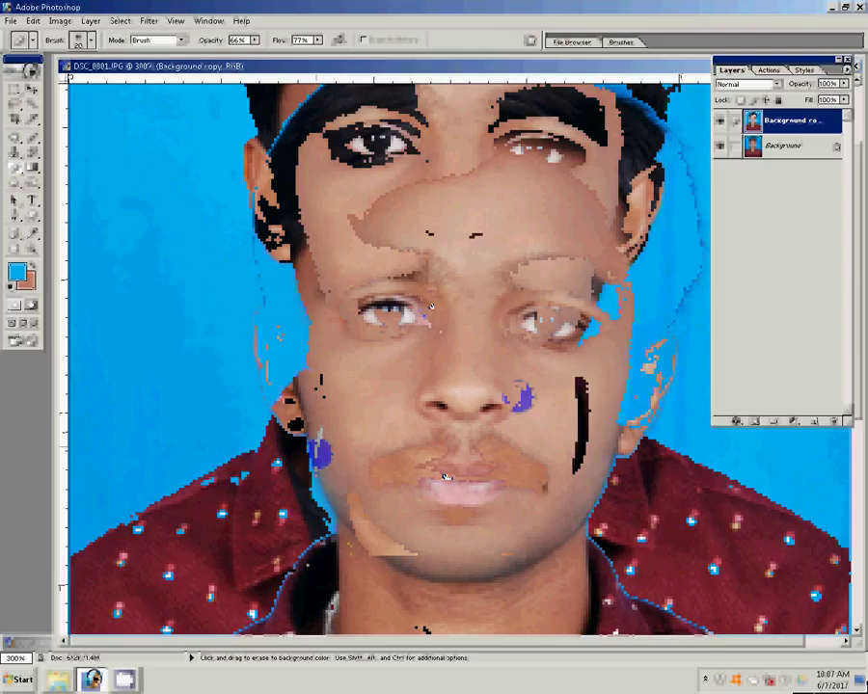
Step: Pan down and erase the copy layer over the lips, above the upper lip, and the nose
{"action": "left_click_drag", "start_coordinate": [447, 477], "coordinate": [431, 307]}
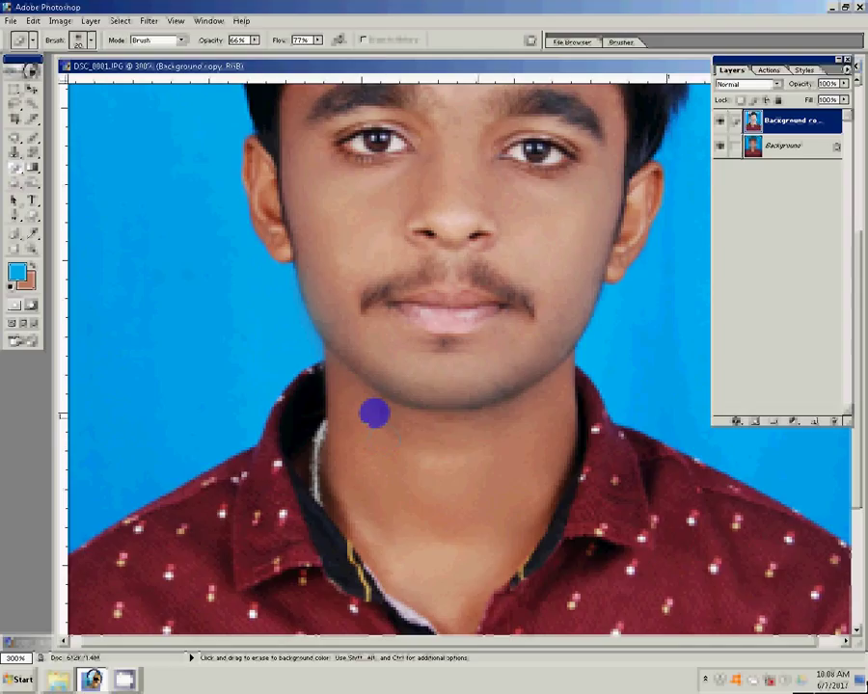
{"action": "left_click", "coordinate": [418, 319]}
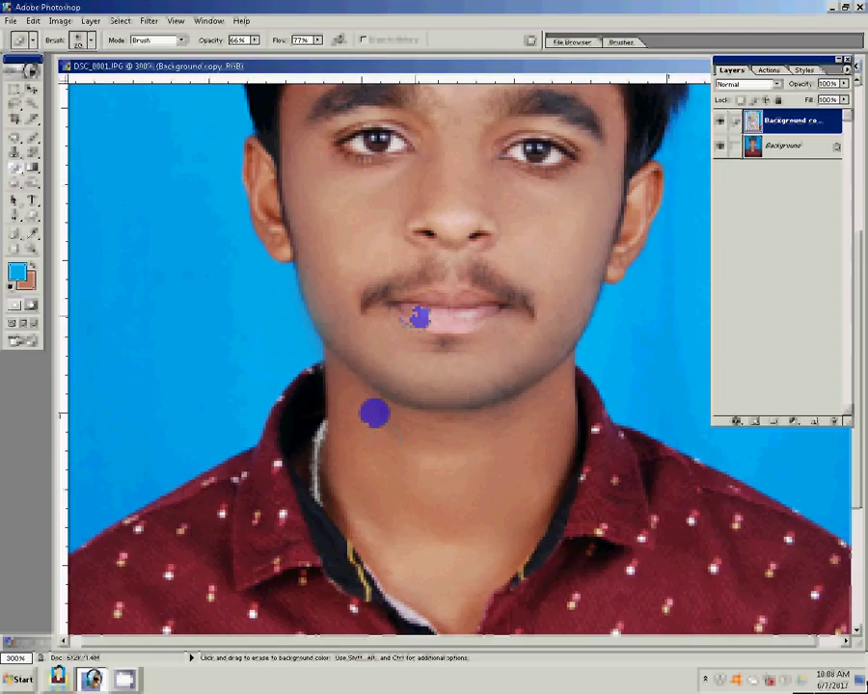
{"action": "left_click", "coordinate": [448, 287]}
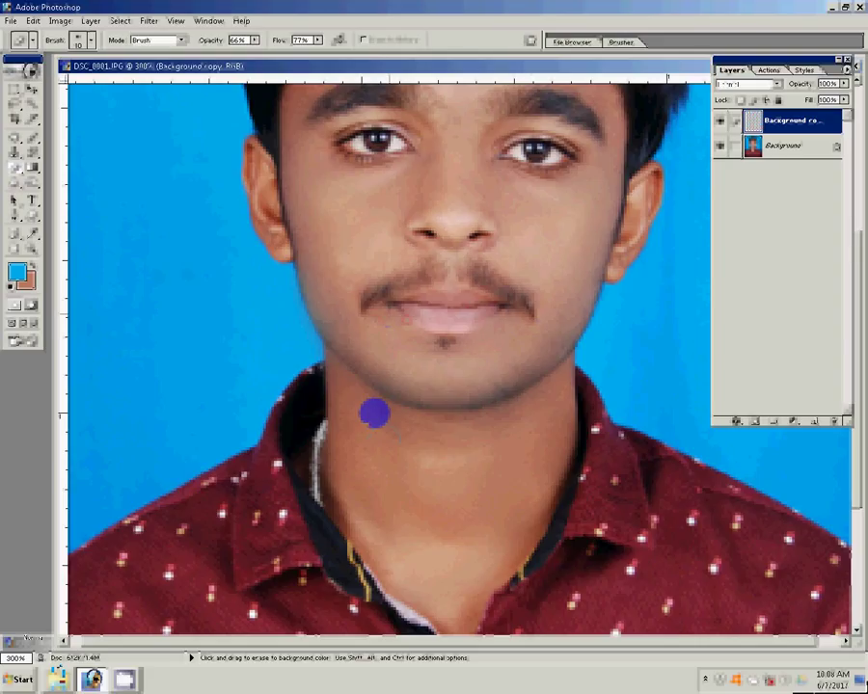
{"action": "left_click", "coordinate": [601, 343]}
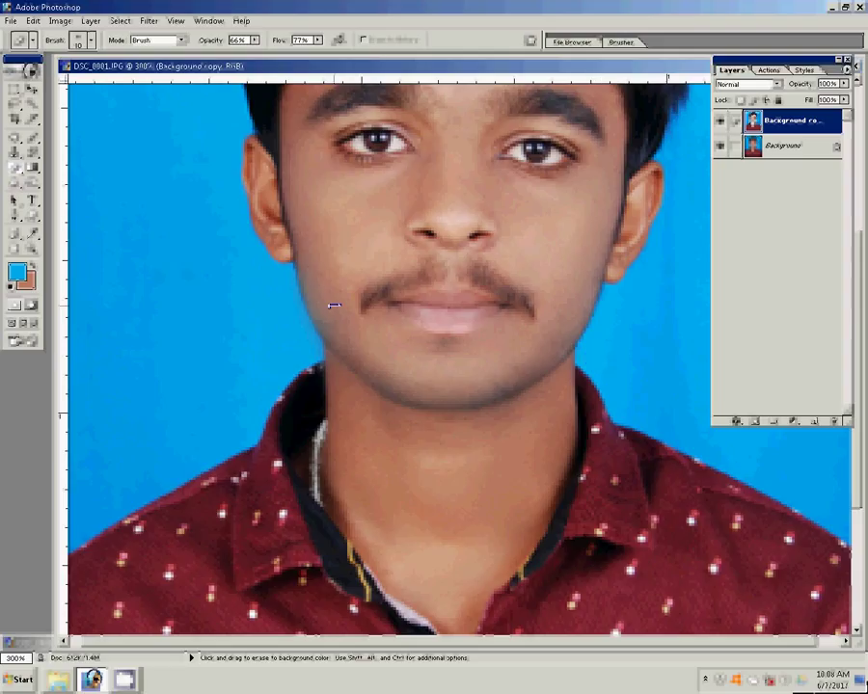
{"action": "left_click", "coordinate": [461, 186]}
{"action": "left_click", "coordinate": [477, 218]}
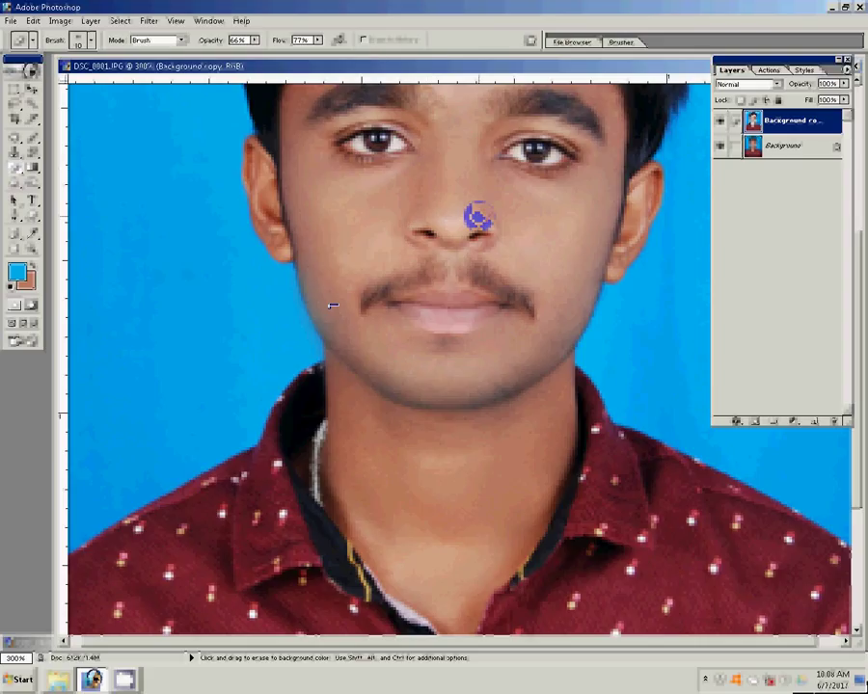
{"action": "left_click", "coordinate": [66, 92]}
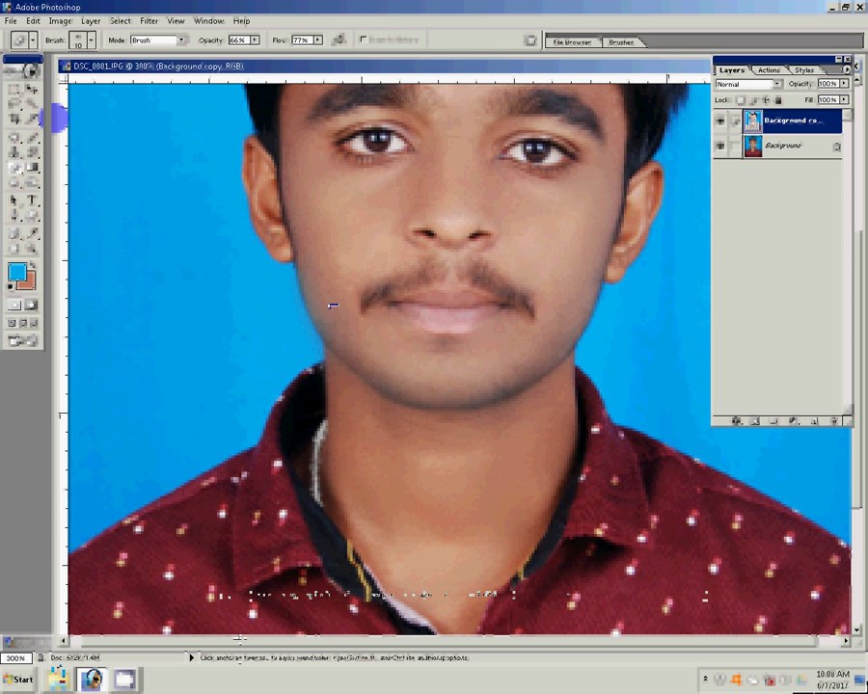
Step: Fit the photo on screen and flatten the image into a single background layer
{"action": "key", "text": "z"}
{"action": "left_click", "coordinate": [313, 39]}
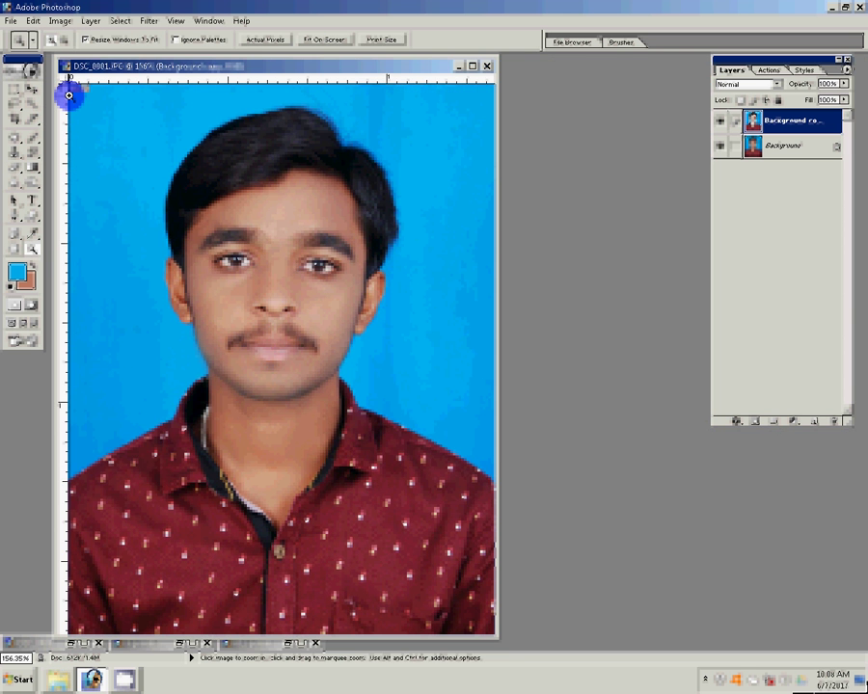
{"action": "key", "text": "alt+l"}
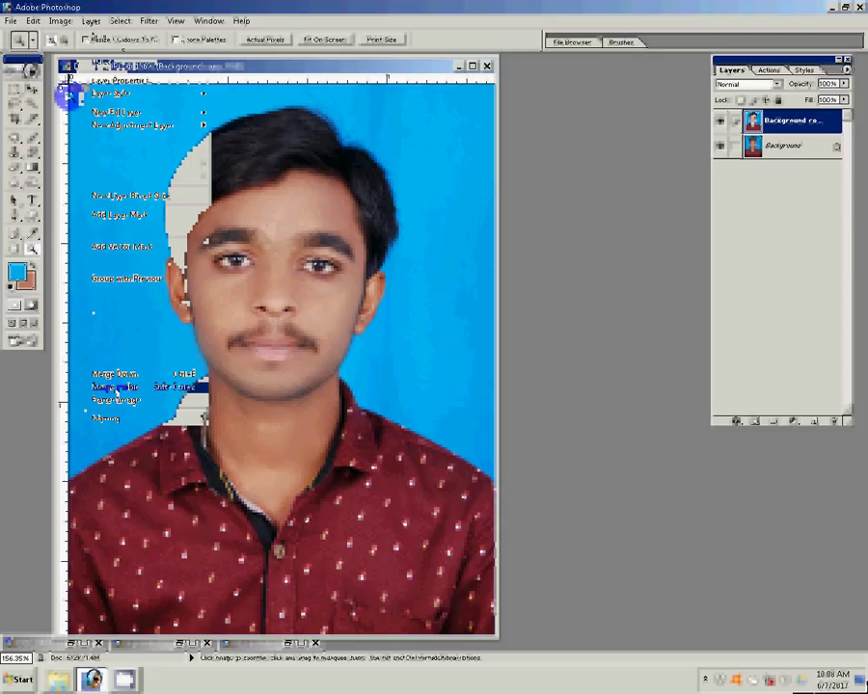
{"action": "key", "text": "Escape"}
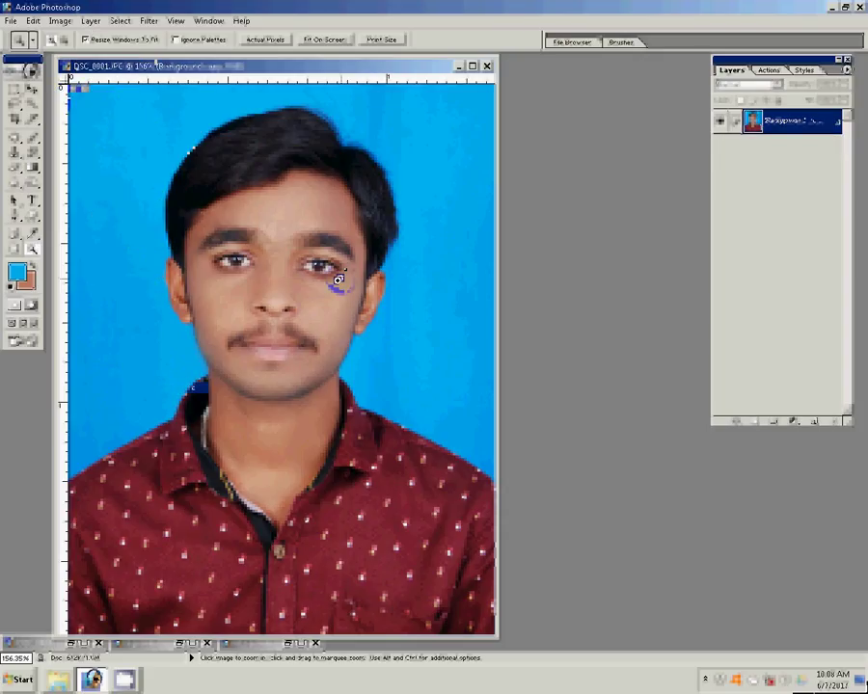
Step: Add a Selective Color adjustment layer and slightly raise Black in the Blacks range
{"action": "left_click", "coordinate": [792, 422]}
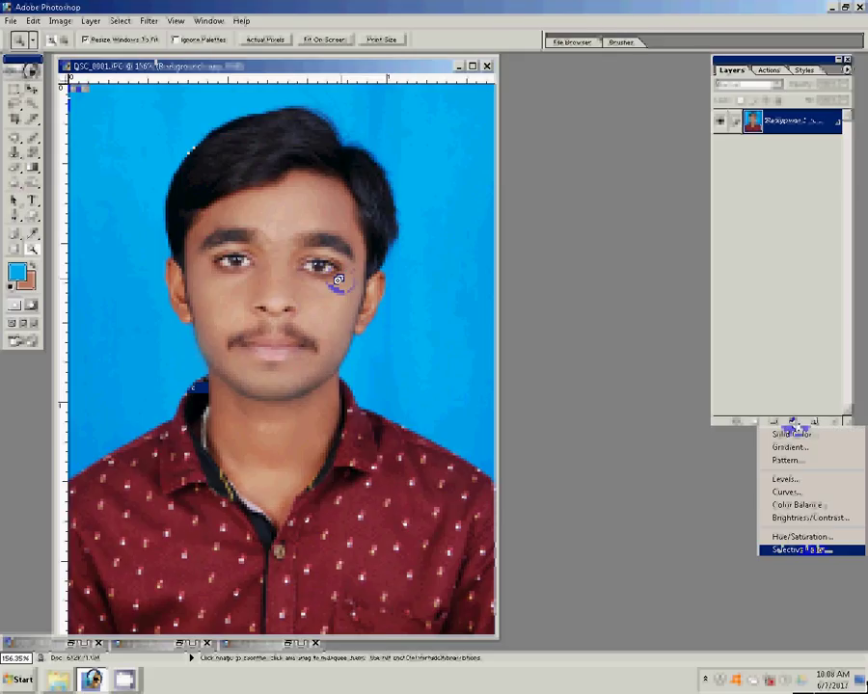
{"action": "left_click", "coordinate": [795, 549]}
{"action": "left_click", "coordinate": [538, 192]}
{"action": "left_click", "coordinate": [550, 294]}
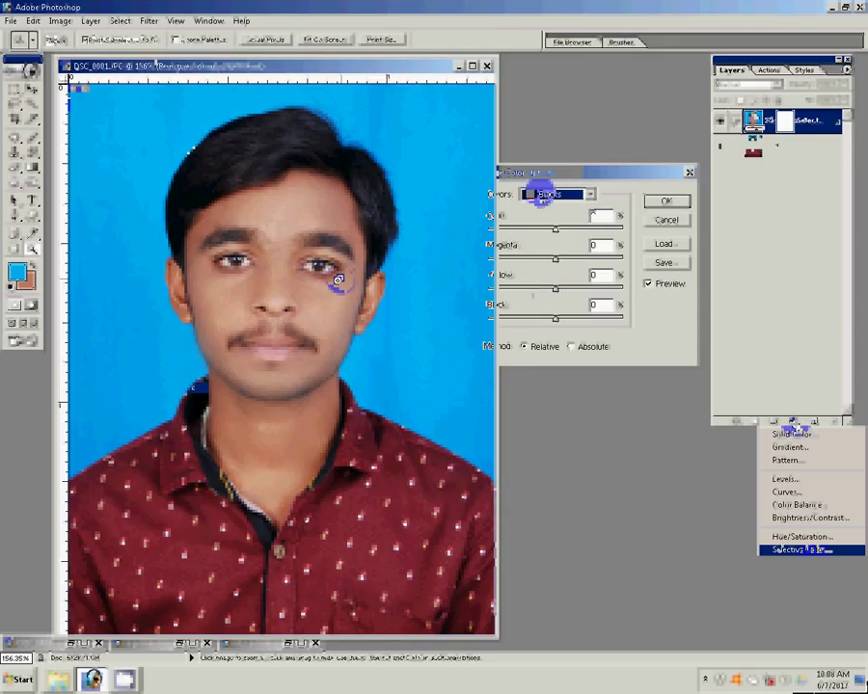
{"action": "left_click_drag", "start_coordinate": [555, 318], "coordinate": [562, 320]}
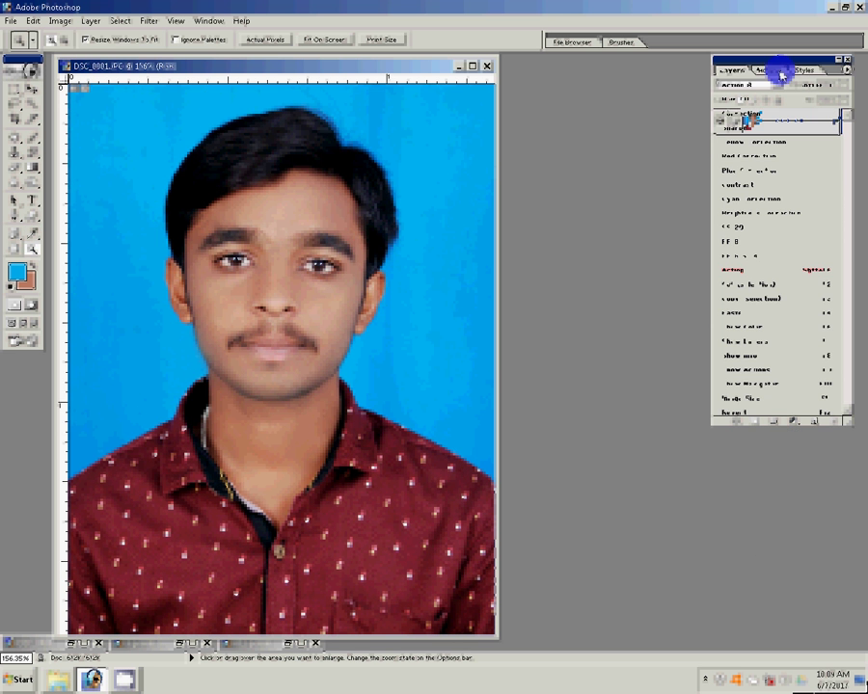
Step: Tile the photo with the FF 8 action, then set Color Balance Yellow/Blue to -11, slightly toward magenta
{"action": "left_click", "coordinate": [733, 241]}
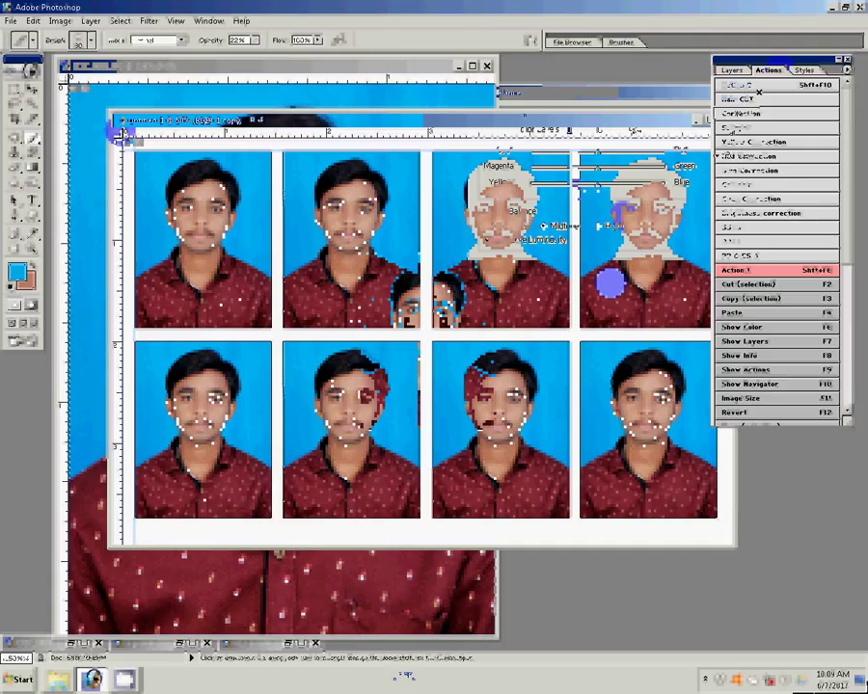
{"action": "left_click_drag", "start_coordinate": [582, 183], "coordinate": [591, 189]}
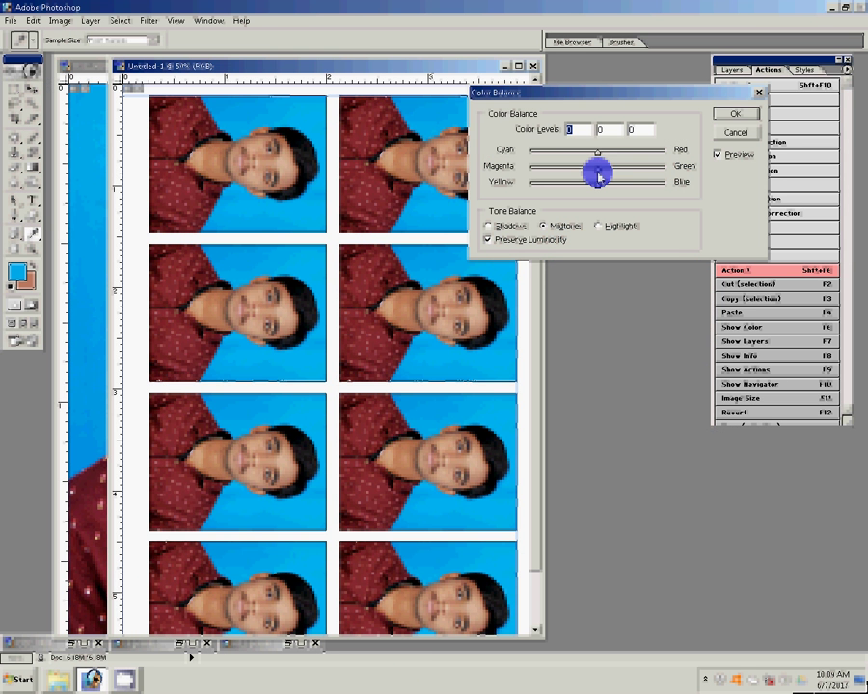
{"action": "left_click_drag", "start_coordinate": [598, 176], "coordinate": [595, 175]}
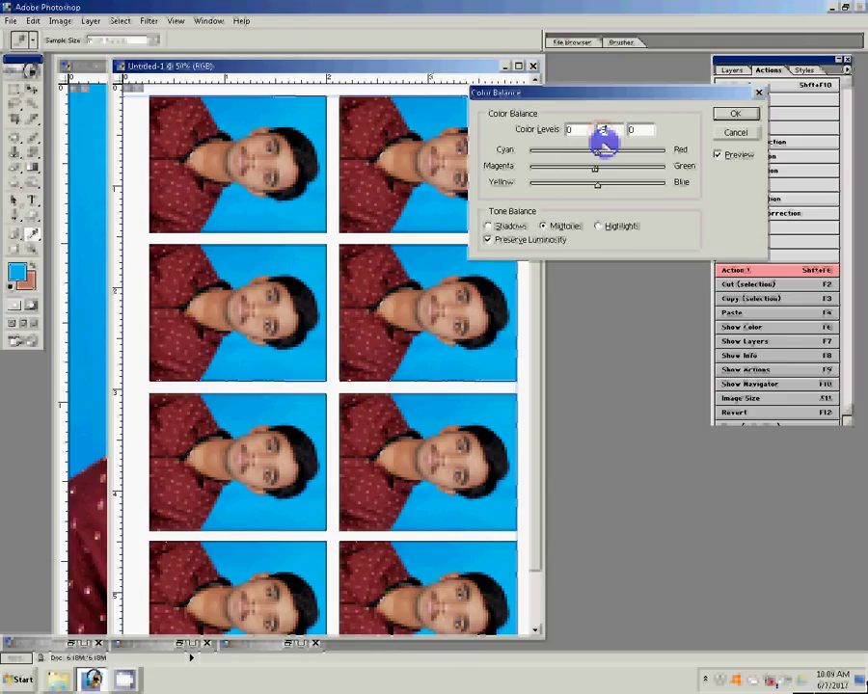
{"action": "key", "text": "Return"}
Step: Print the tiled sheet on the HiTi S420 with Scale to Fit Media enabled
{"action": "left_click", "coordinate": [12, 21]}
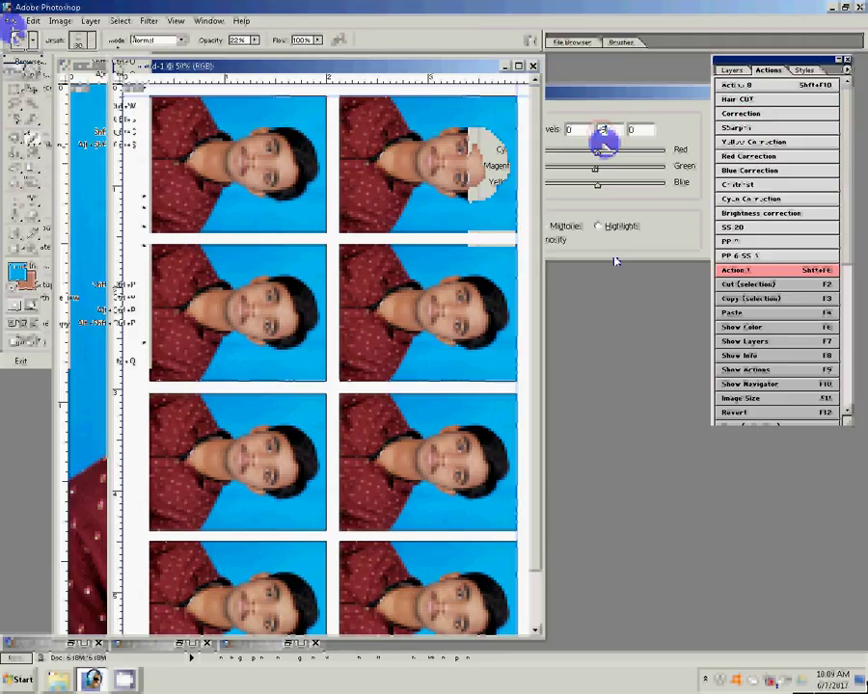
{"action": "key", "text": "alt+ctrl+p"}
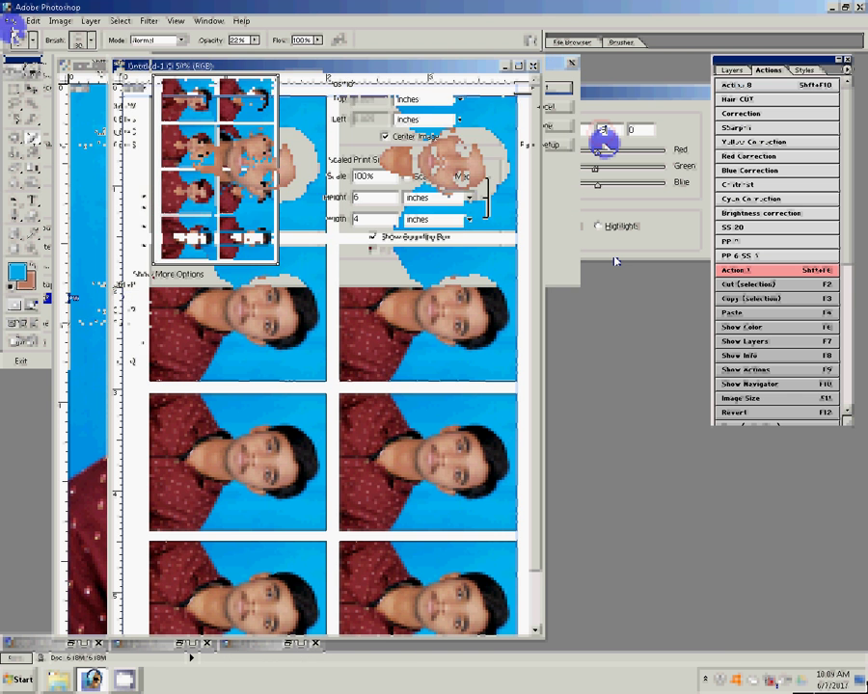
{"action": "left_click", "coordinate": [407, 177]}
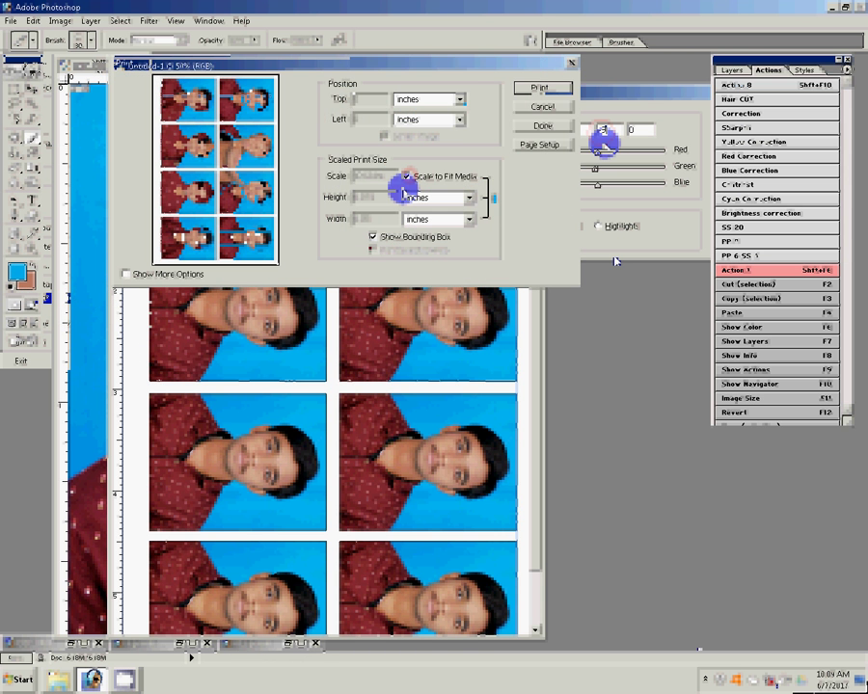
{"action": "left_click", "coordinate": [528, 88]}
{"action": "left_click", "coordinate": [477, 255]}
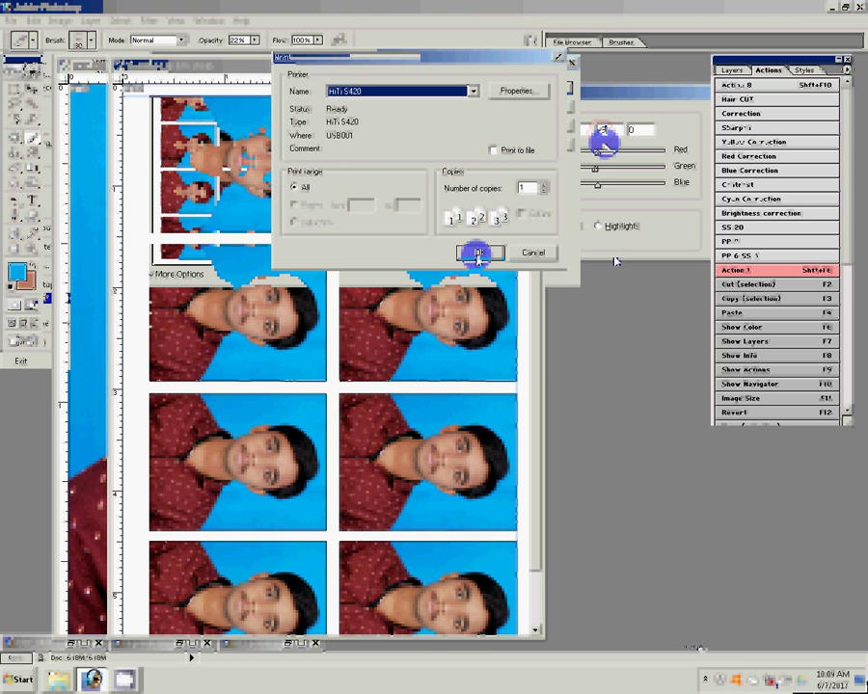